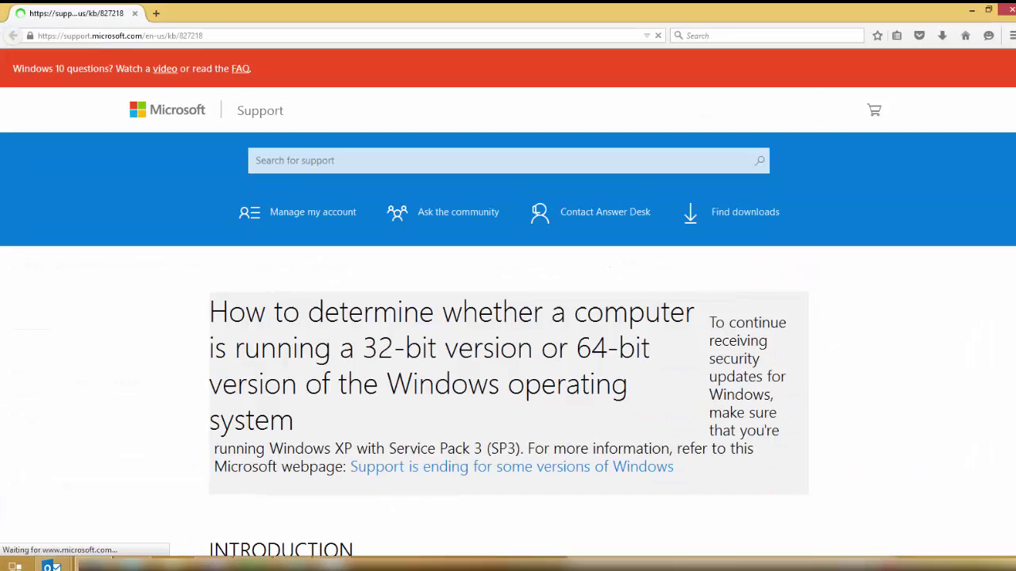
Scroll the Microsoft support article down to its result: a 64-bit operating system
scroll(508, 318, down, 5)
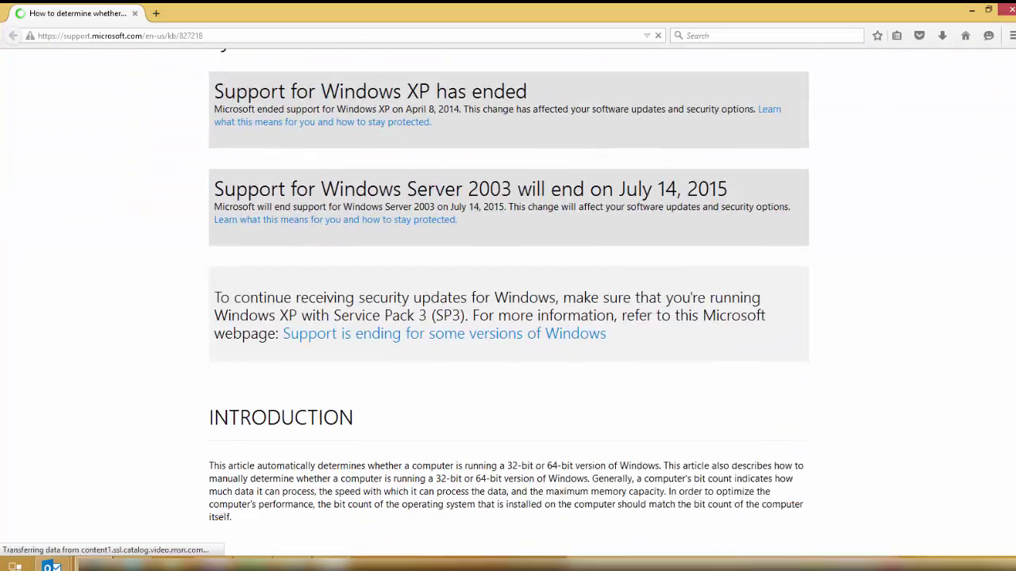
scroll(508, 317, down, 4)
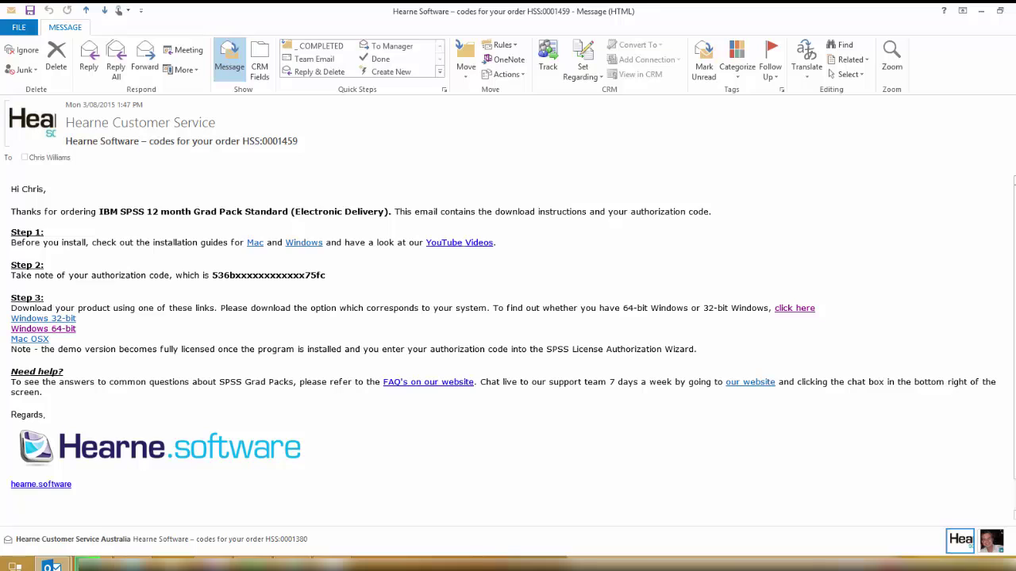
Open the Windows 64-bit download form and enter the first and last name
click(61, 330)
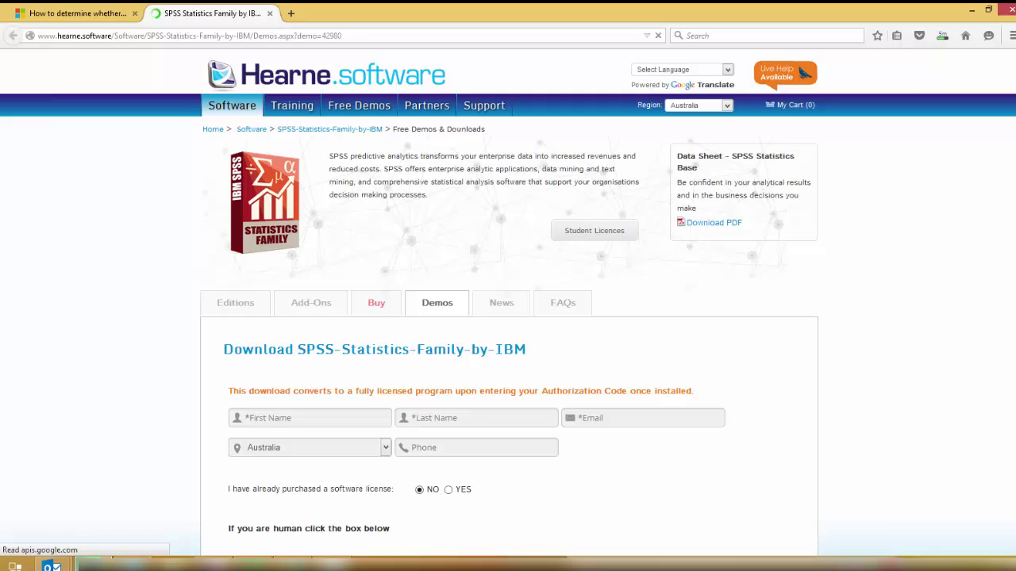
click(288, 418)
text(John)
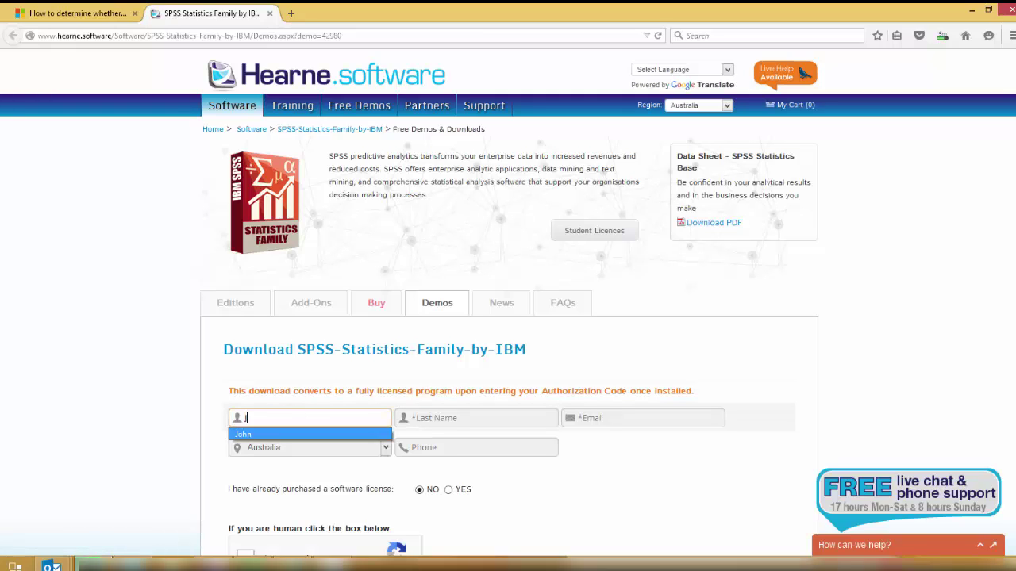
key(Tab)
text(C)
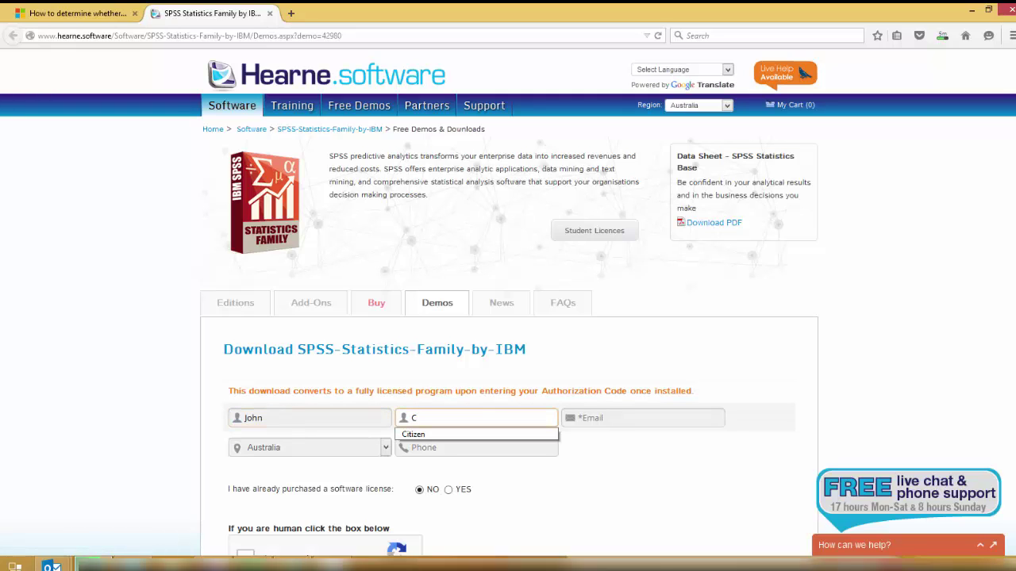
text(itizen)
key(Tab)
Fill in the contact e-mail address and phone number from the browser suggestions
text(jo)
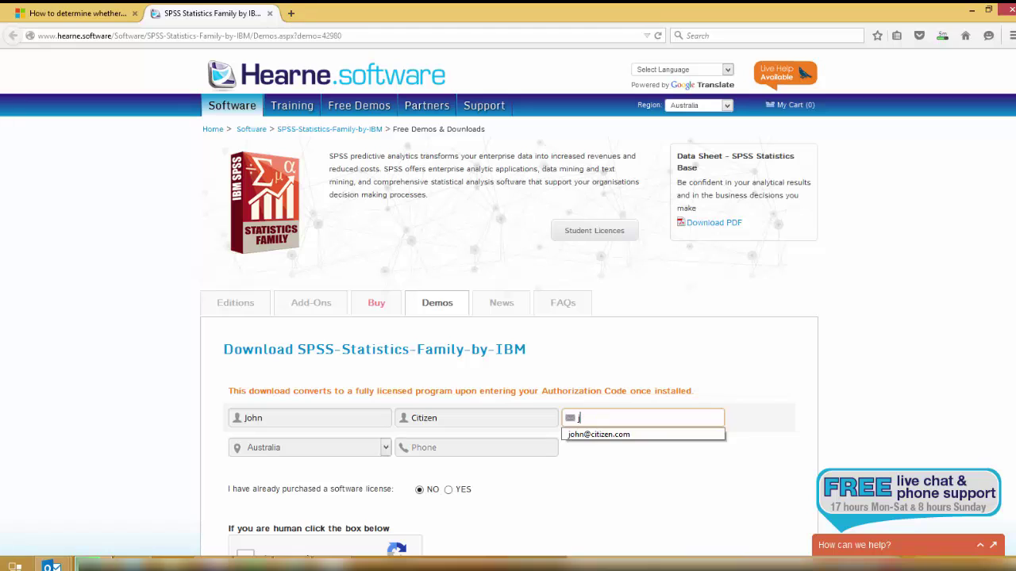
key(Down)
key(Tab)
key(Tab)
text(12345)
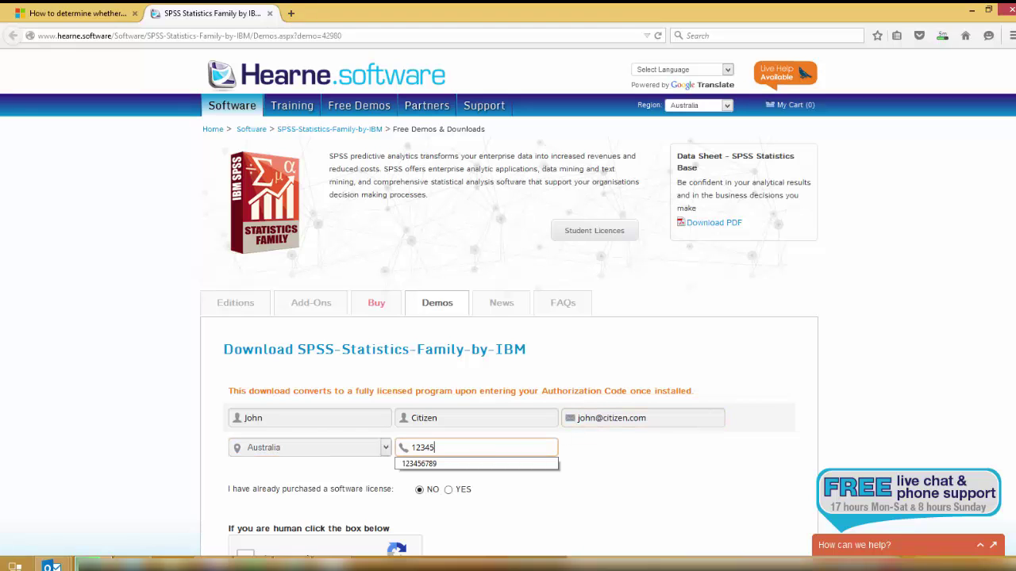
key(Down)
key(Return)
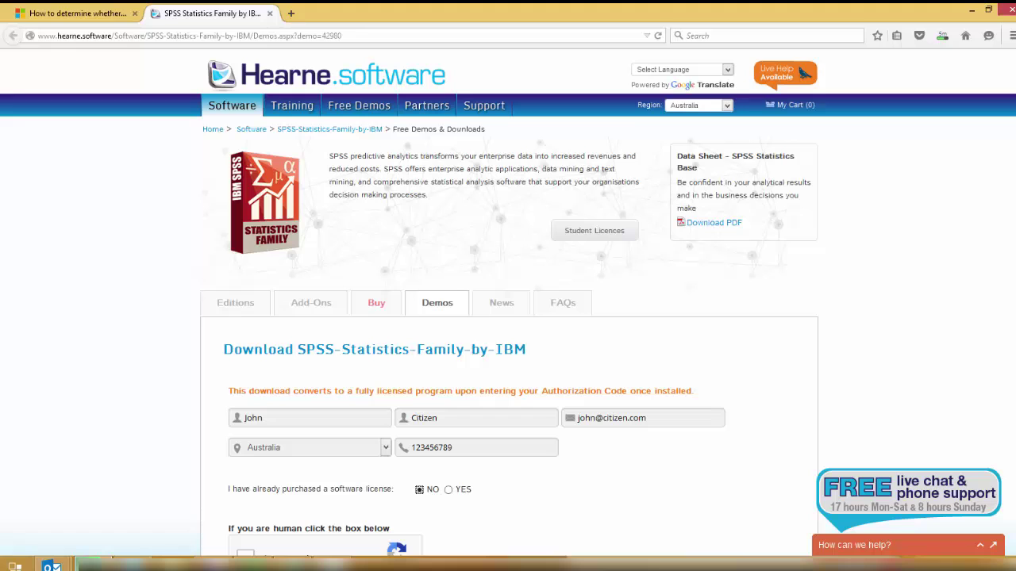
Answer YES to owning a license, tick reCAPTCHA and both terms boxes, and submit
key(Tab)
key(Right)
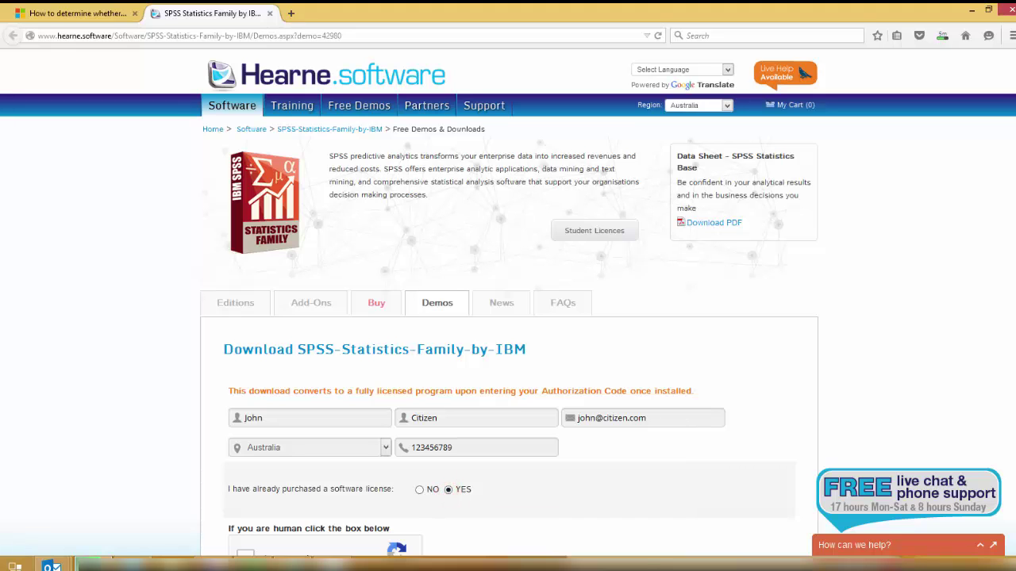
scroll(484, 441, down, 3)
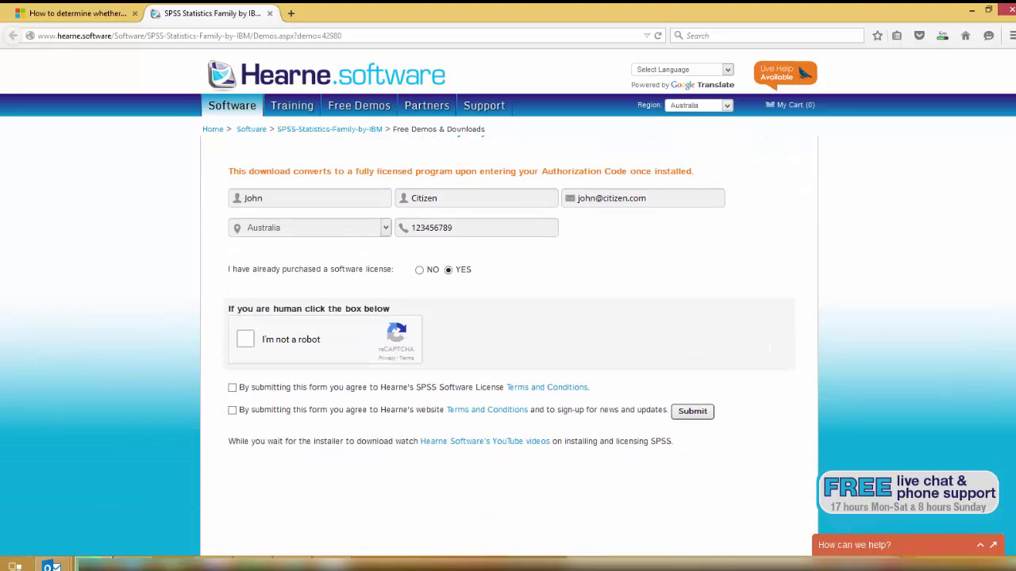
click(245, 339)
click(232, 388)
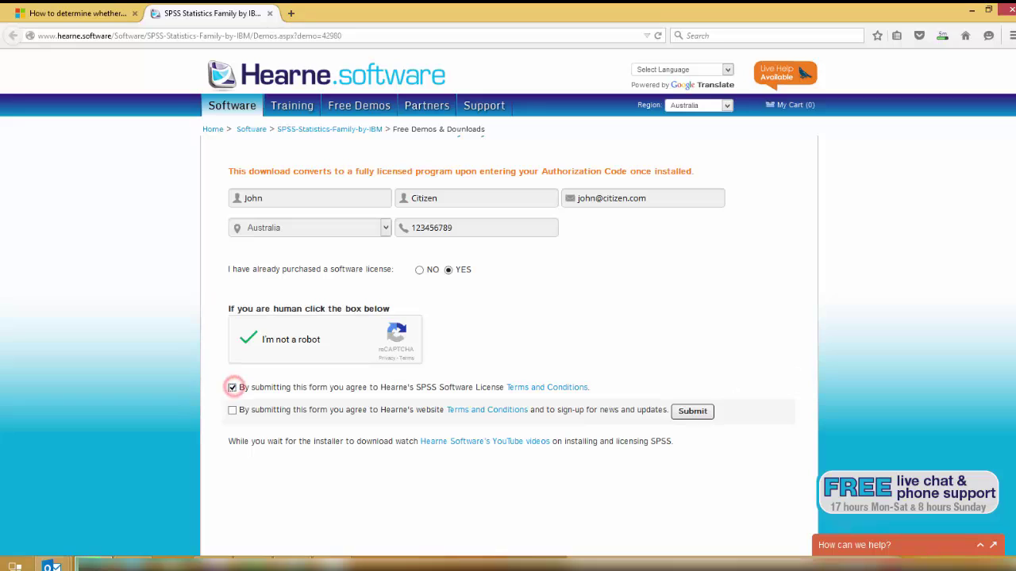
click(232, 410)
click(682, 415)
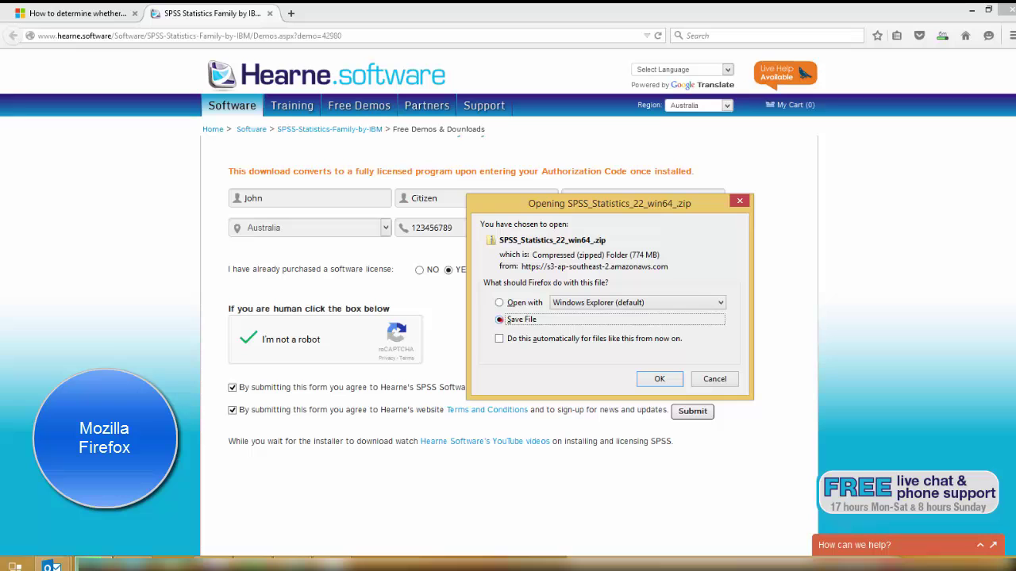
Choose Save File for SPSS_Statistics_22_win64_.zip so the download starts
click(659, 378)
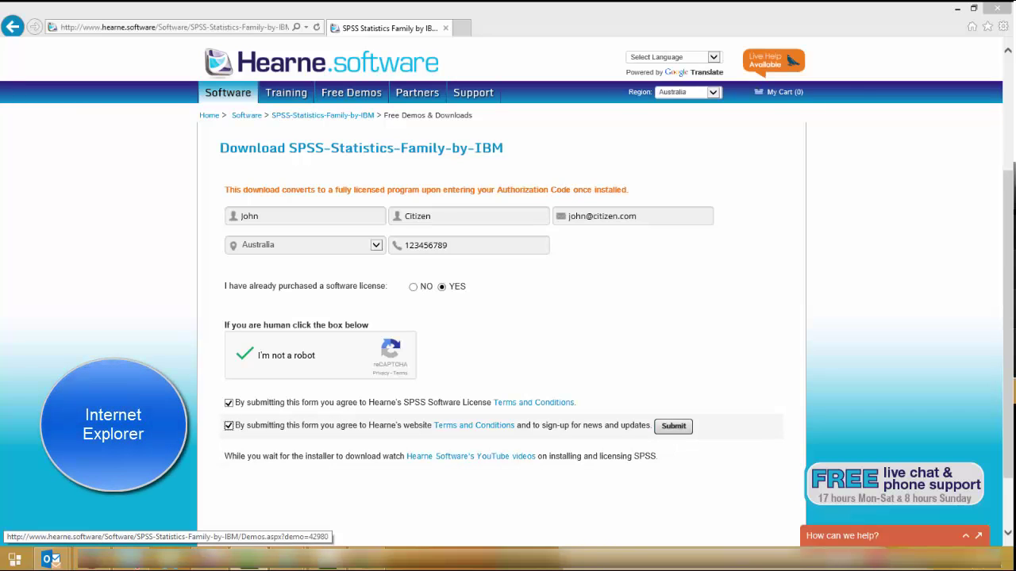
Submit the form, save SPSS_Statistics_22_win64_.zip, and show Internet Explorer's View downloads list
click(667, 426)
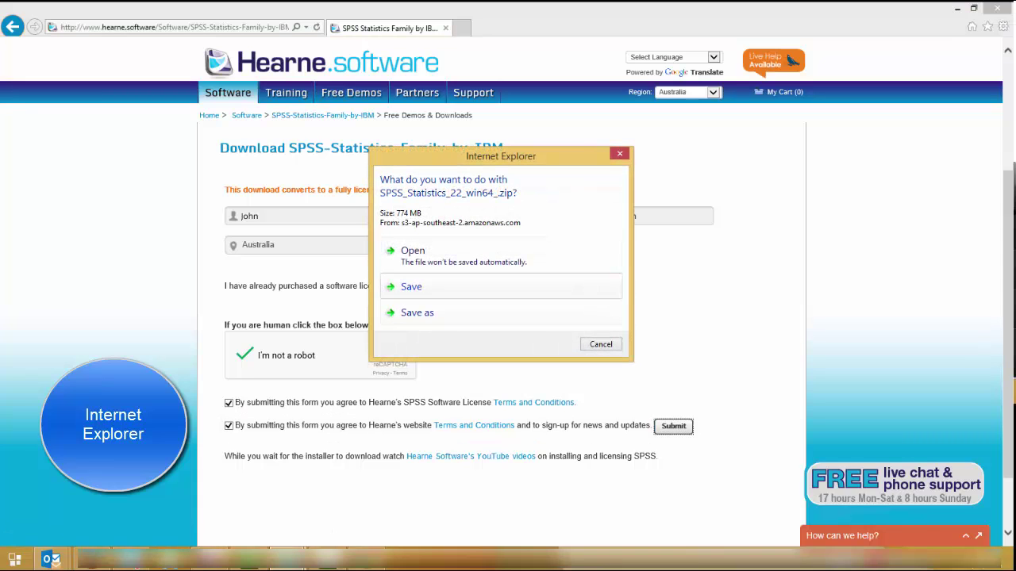
click(446, 286)
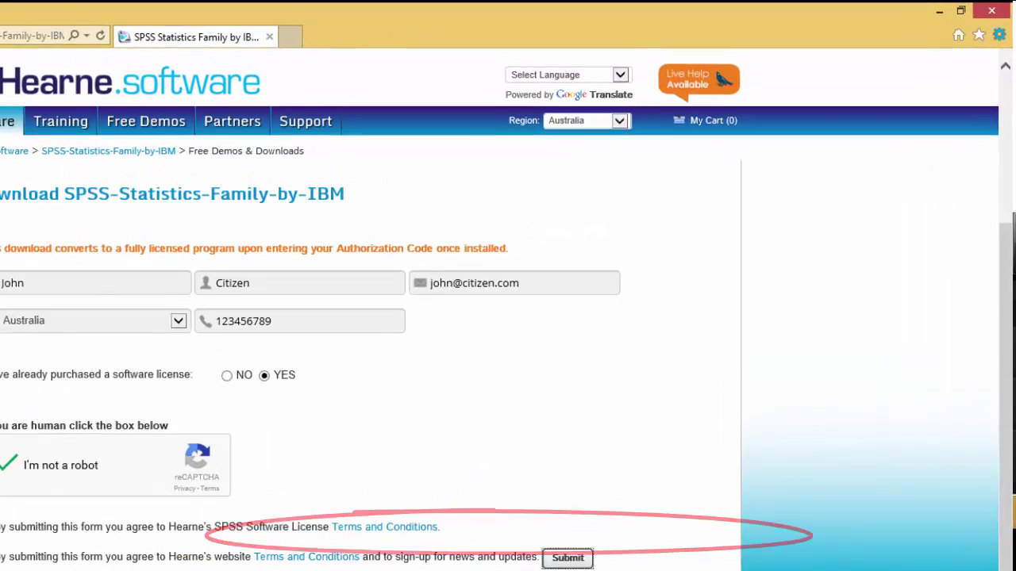
key(alt+x)
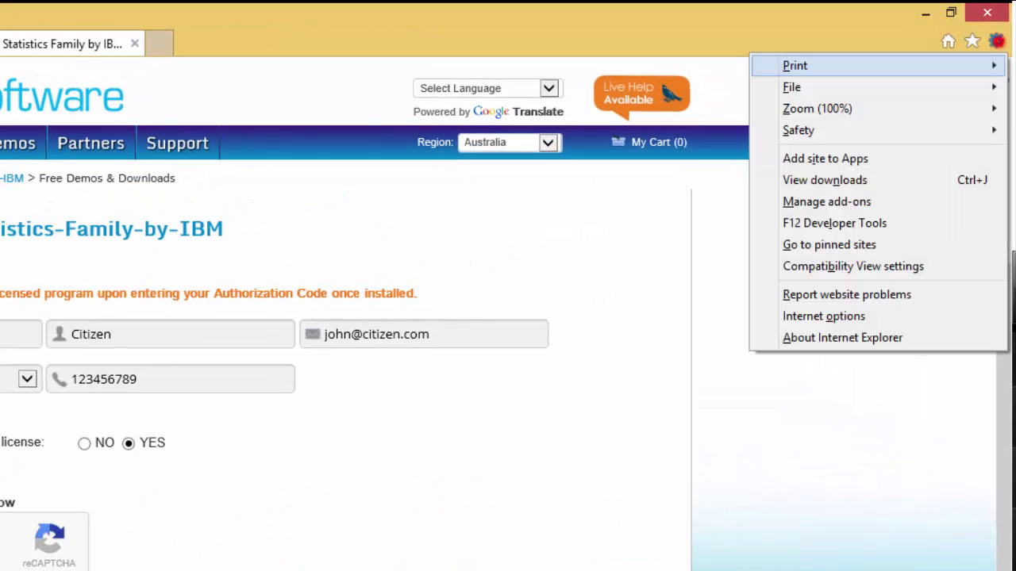
click(876, 180)
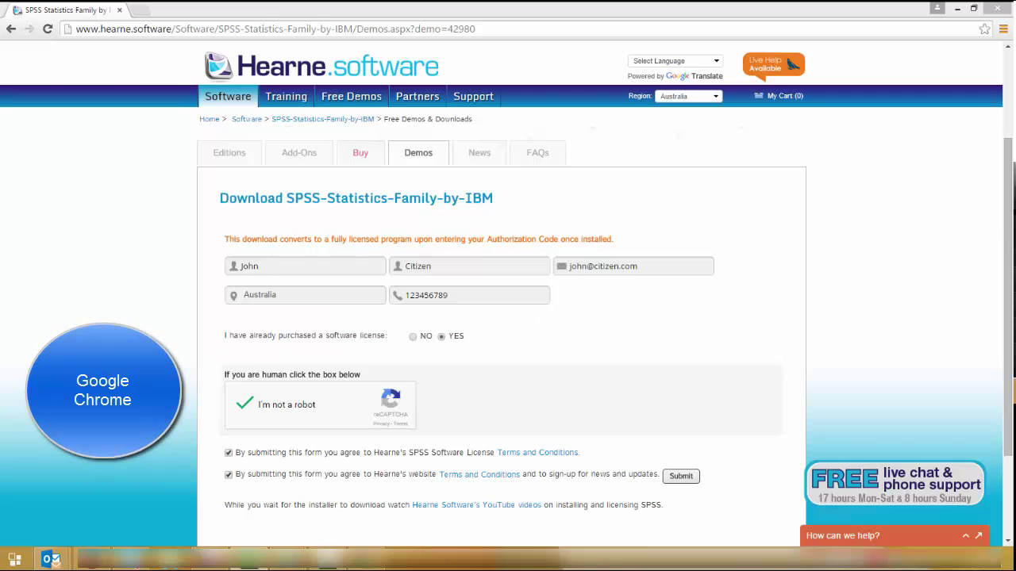
Submit the Chrome form to download SPSS_Statistics_22_win64_.zip and show Chrome's Downloads page
click(680, 475)
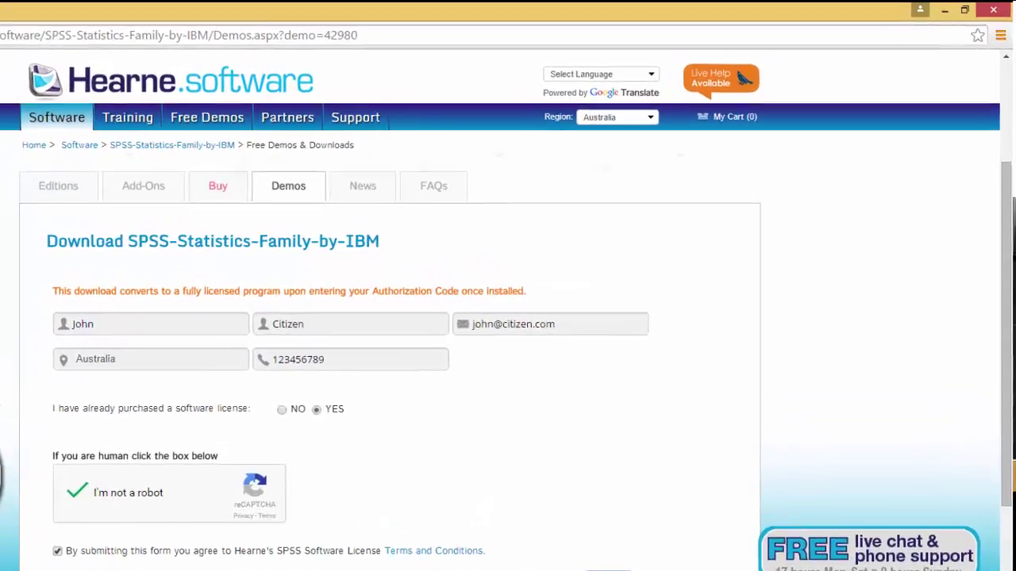
key(alt+f)
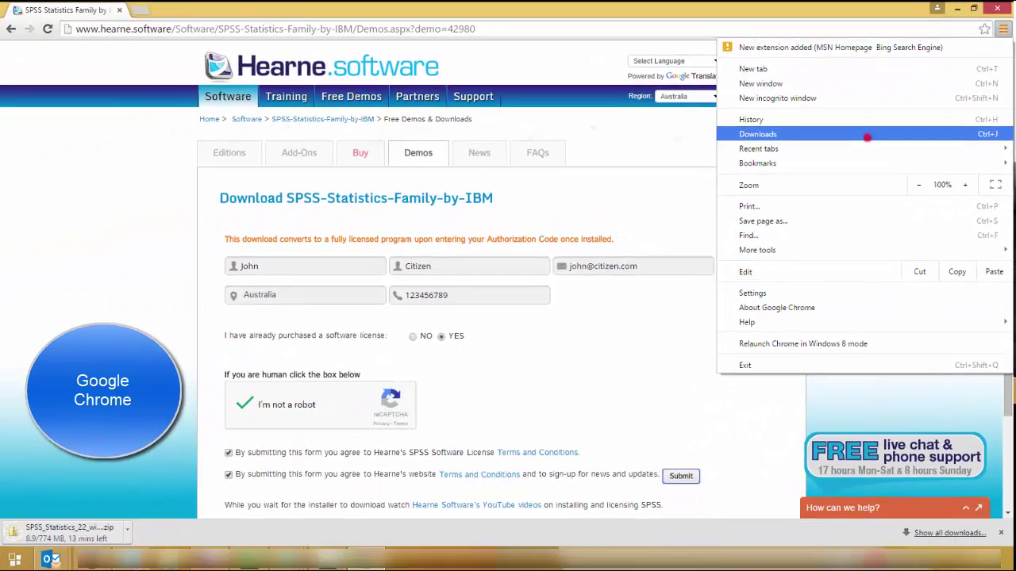
click(800, 196)
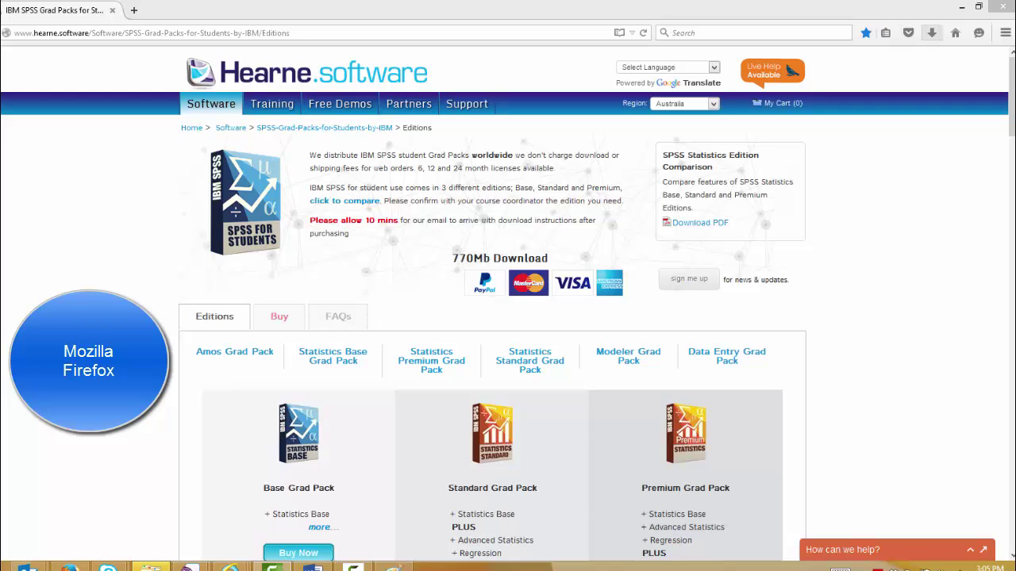
Show Firefox's recent downloads and bring up the actions for SPSS_Statistics_23_win64.zip
click(932, 33)
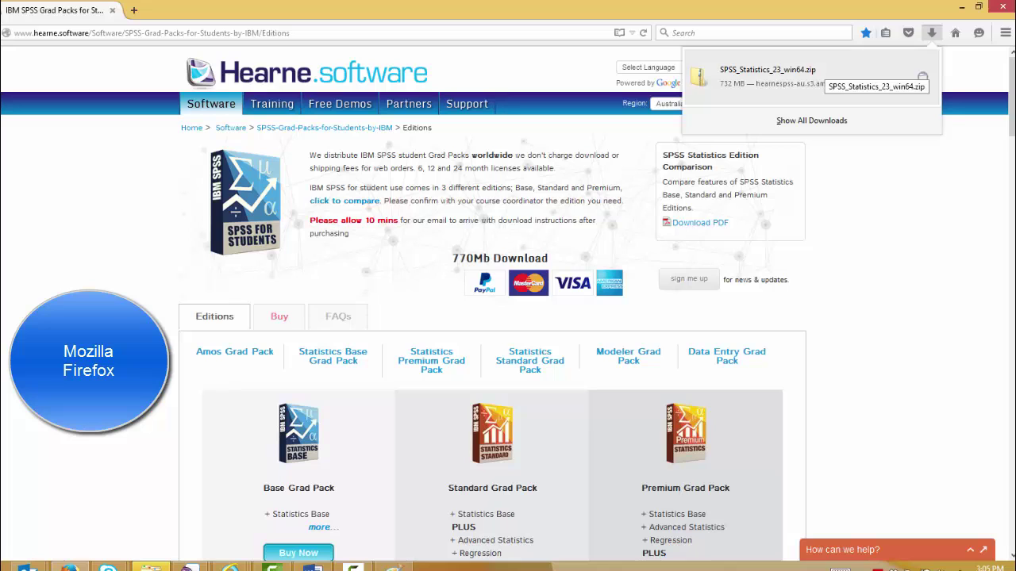
right_click(824, 67)
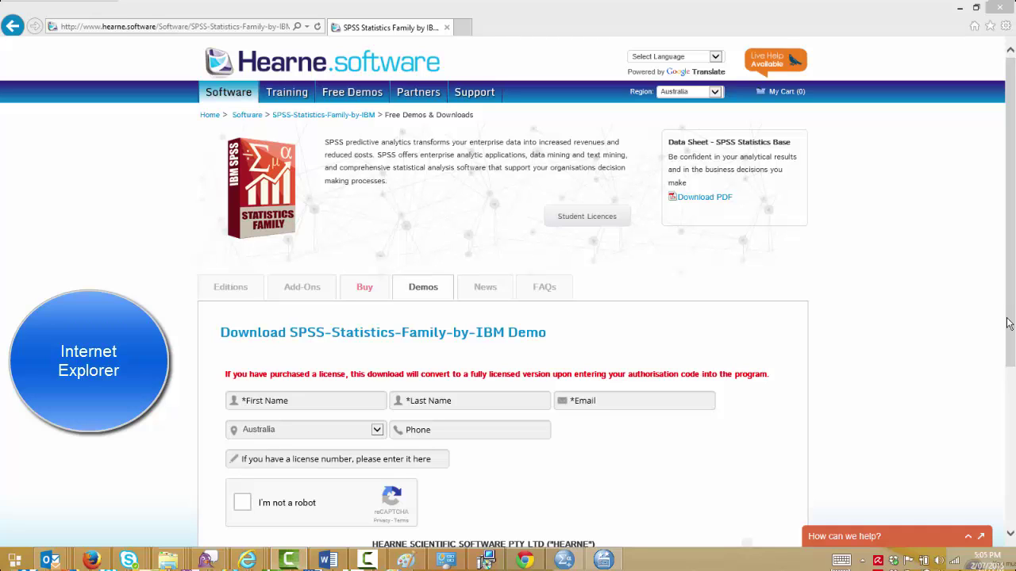
Show Internet Explorer's downloads list from the Tools gear menu
click(1007, 27)
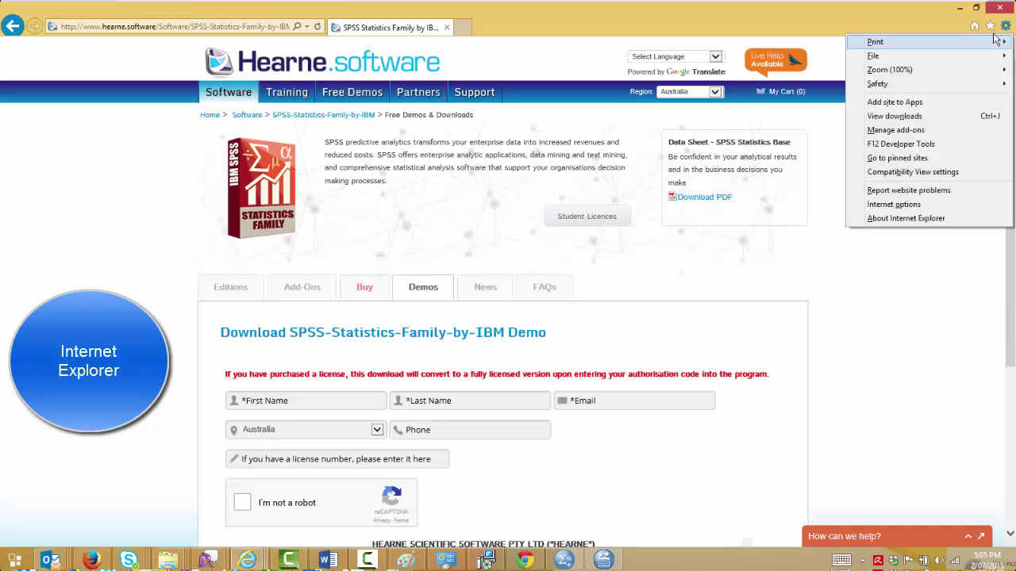
click(943, 119)
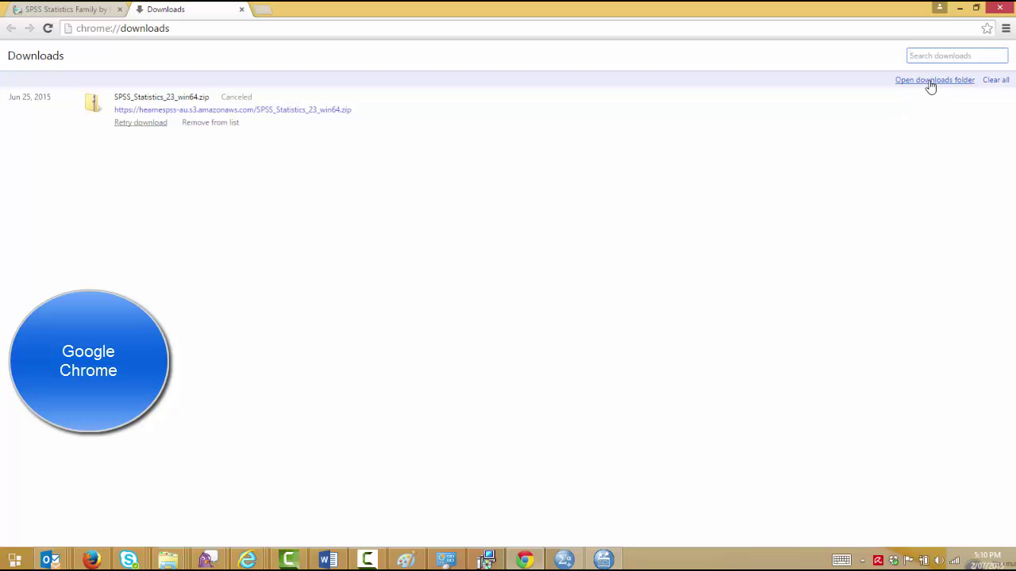
Show the downloads folder holding the SPSS_Statistics_23_win64 zip in File Explorer
click(929, 83)
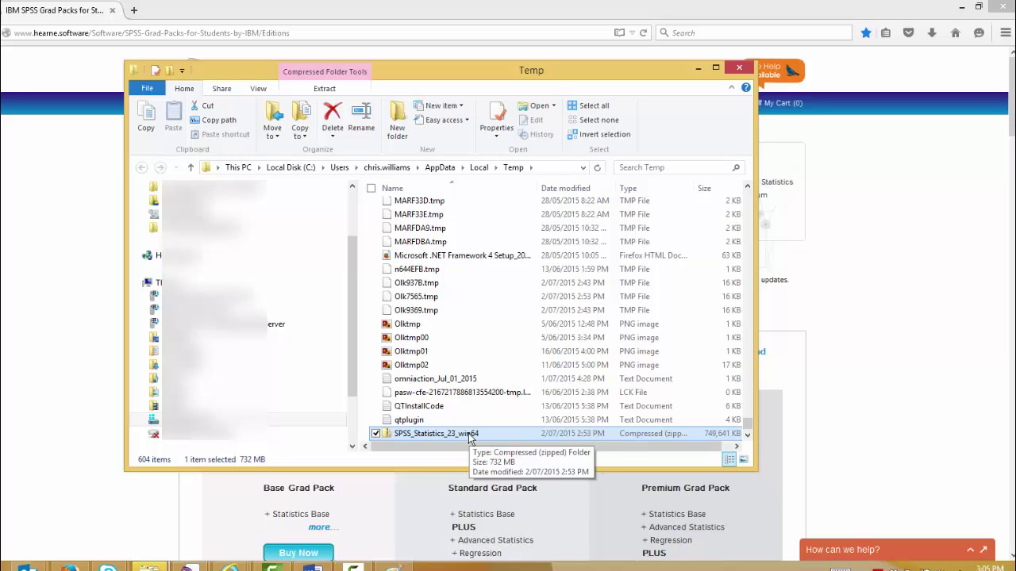
Extract all contents of the SPSS_Statistics_23_win64 zip into Documents
right_click(469, 437)
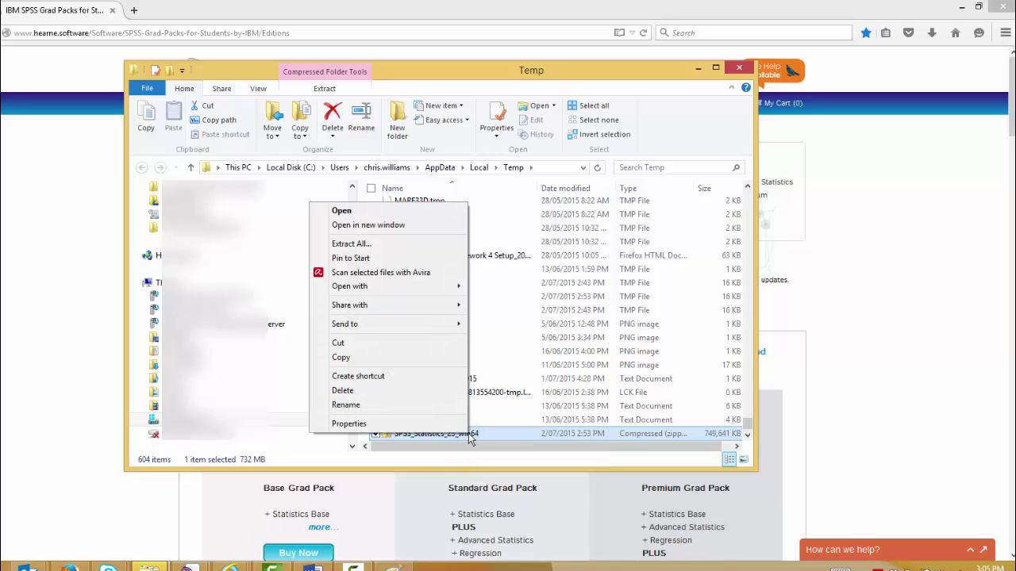
click(407, 245)
click(616, 415)
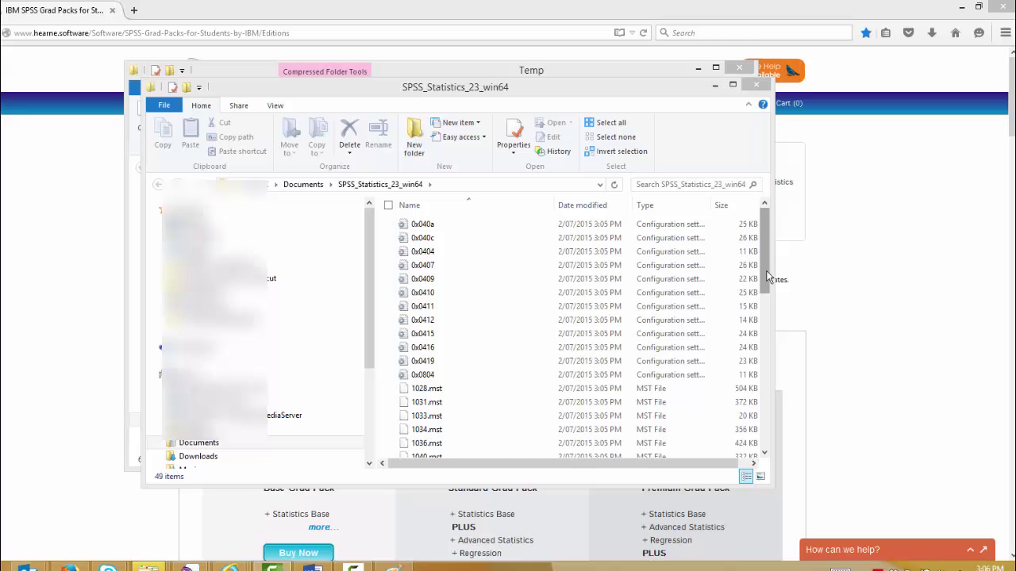
Run the extracted setup application as administrator
drag(768, 276, 764, 420)
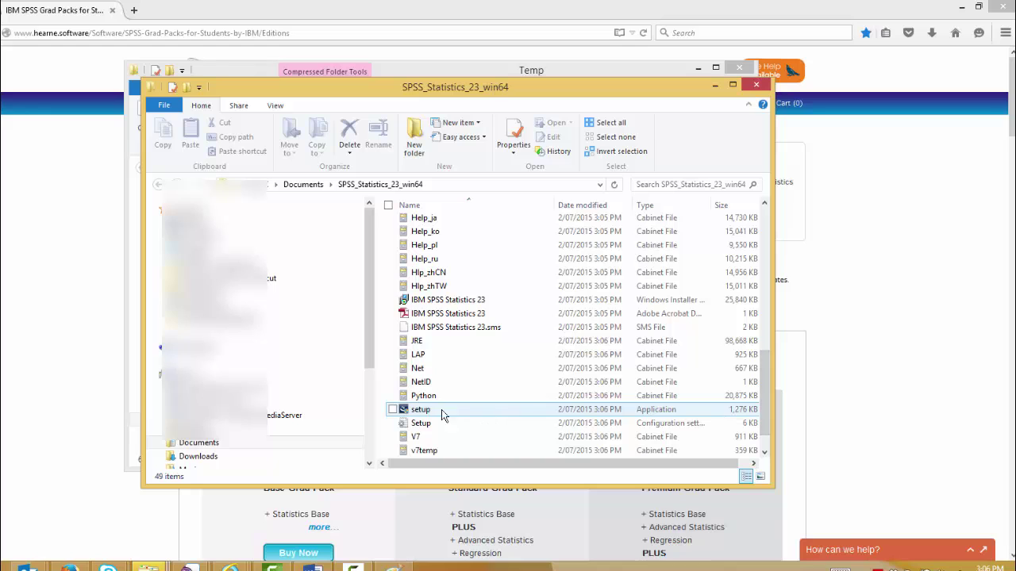
right_click(413, 412)
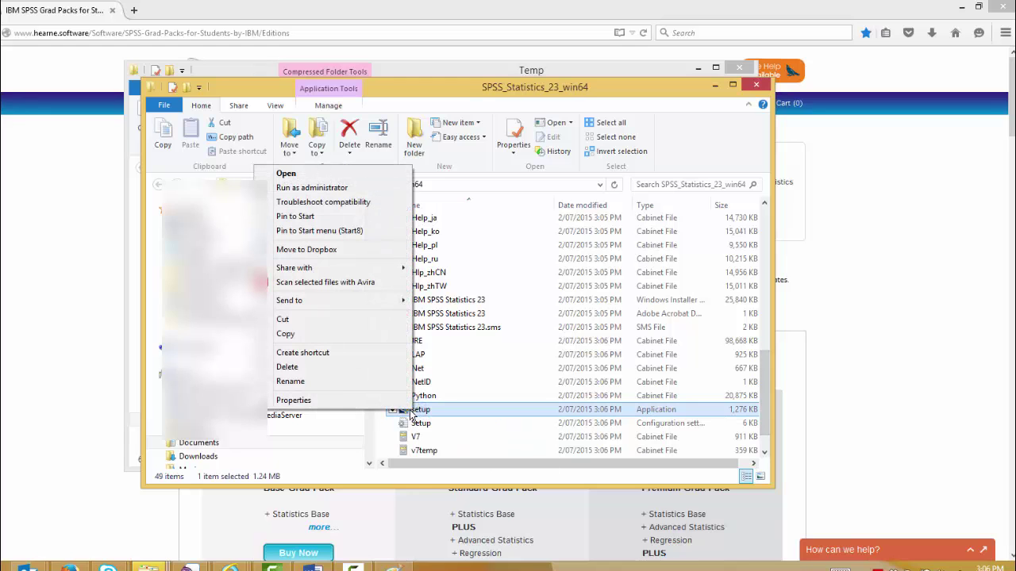
click(373, 187)
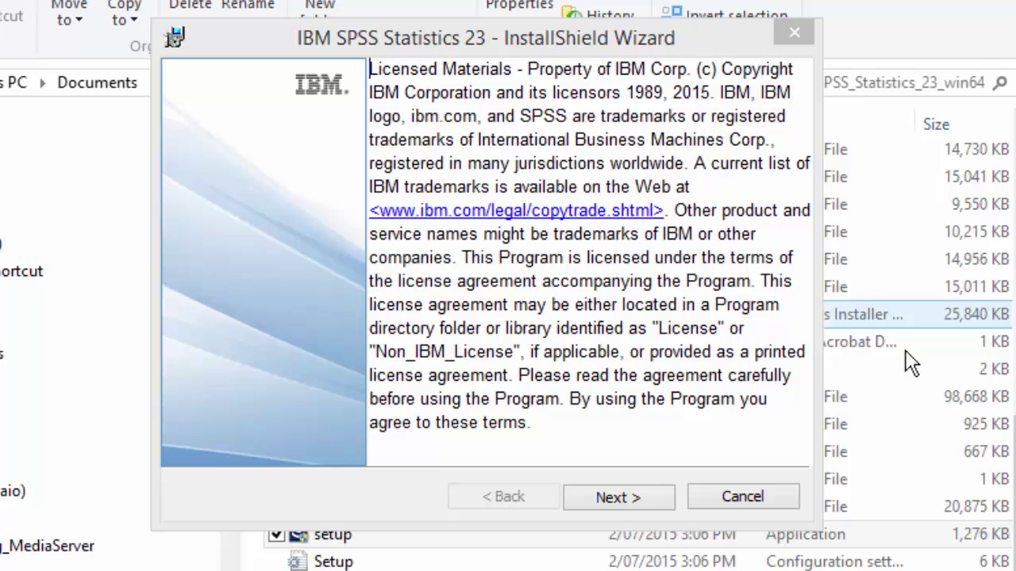
Accept the SPSS license and keep default customer, help language and screen reader settings
click(656, 496)
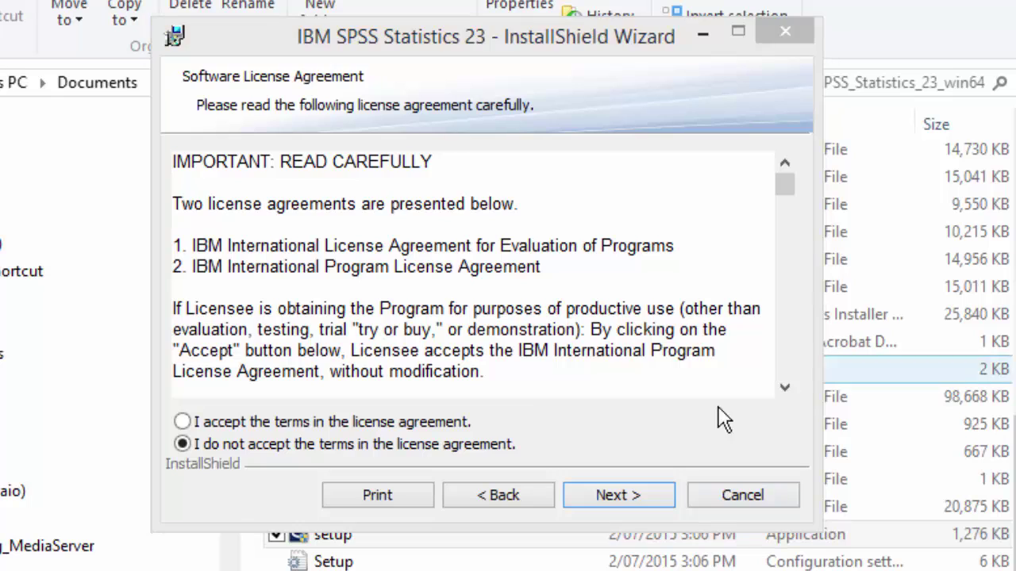
click(290, 421)
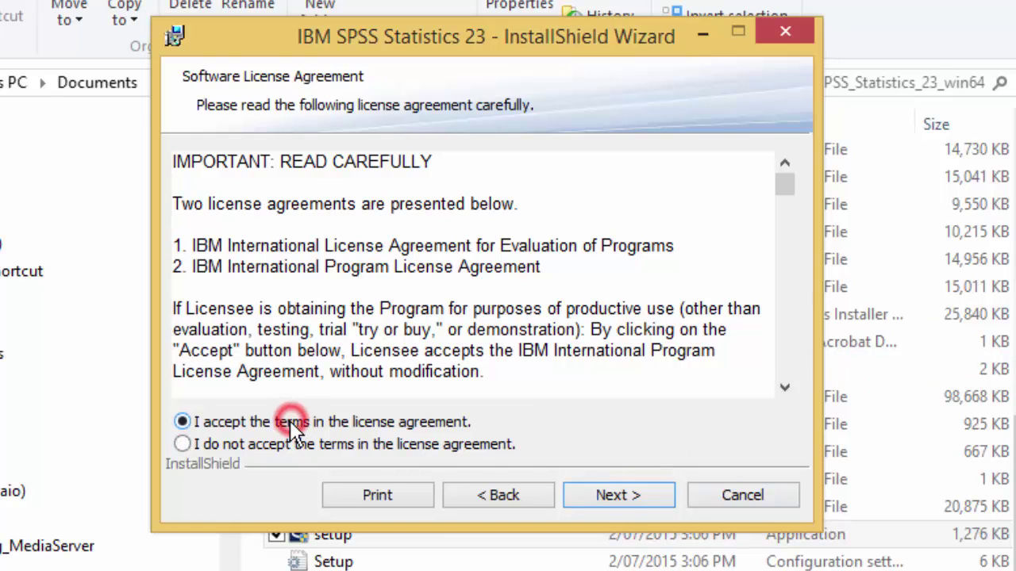
click(622, 495)
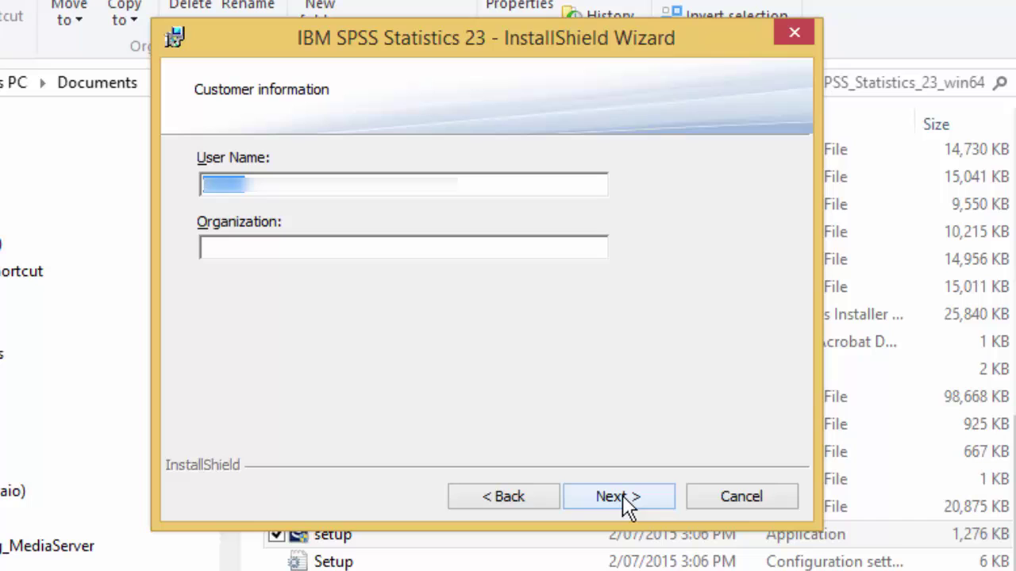
click(626, 500)
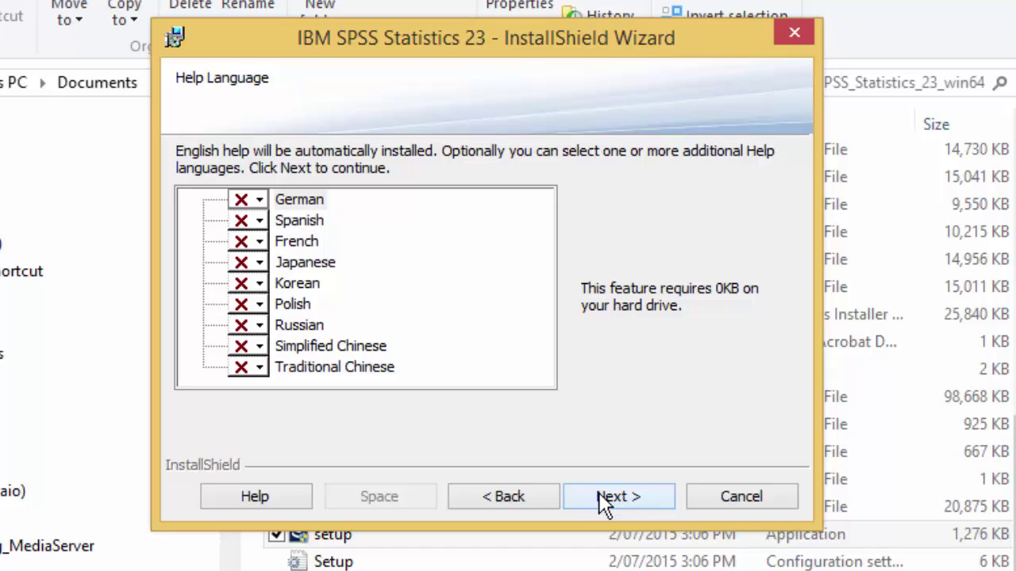
click(587, 495)
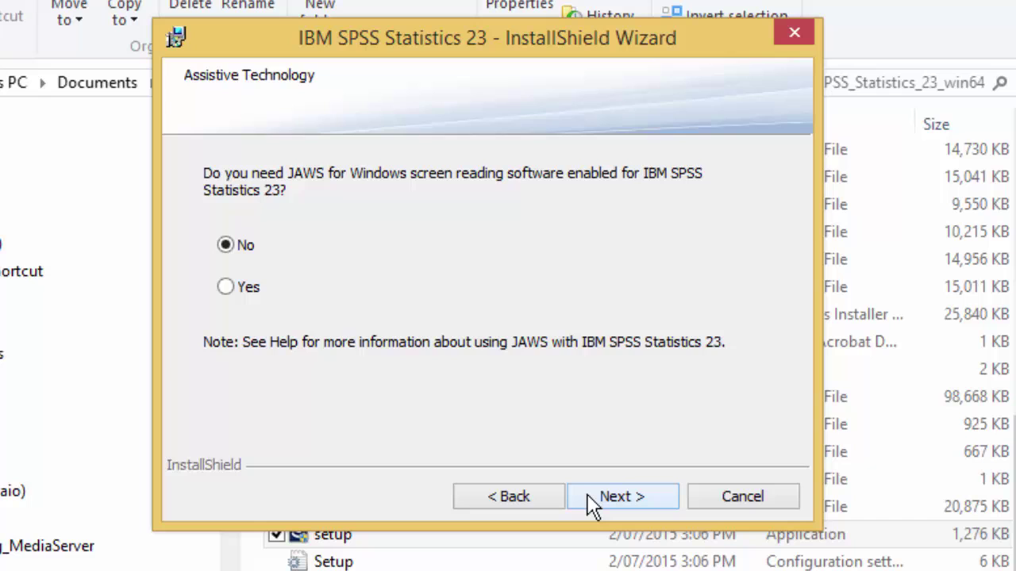
click(587, 493)
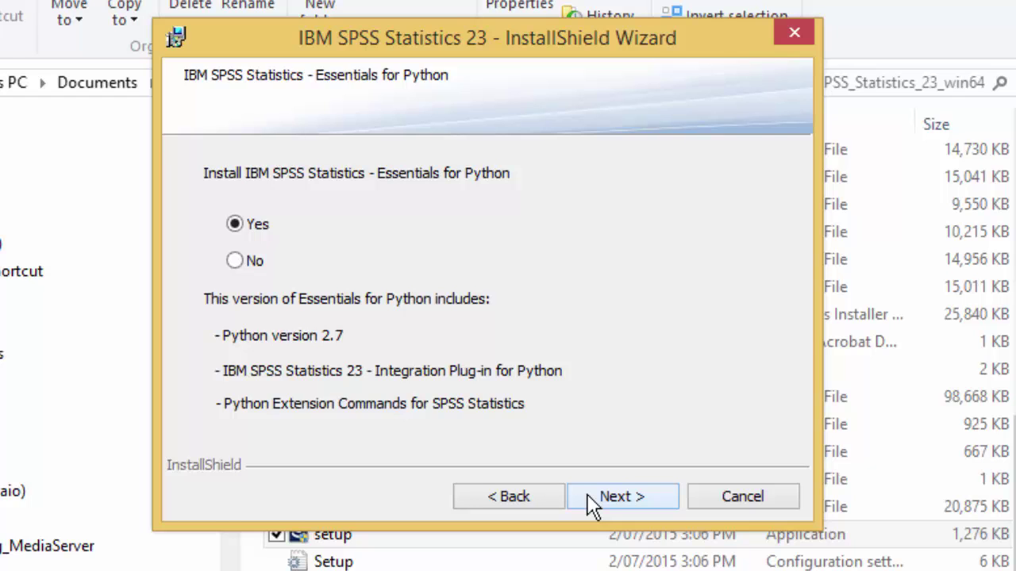
Keep Python Essentials, accept its and the program licenses, and install to the default folder
click(588, 495)
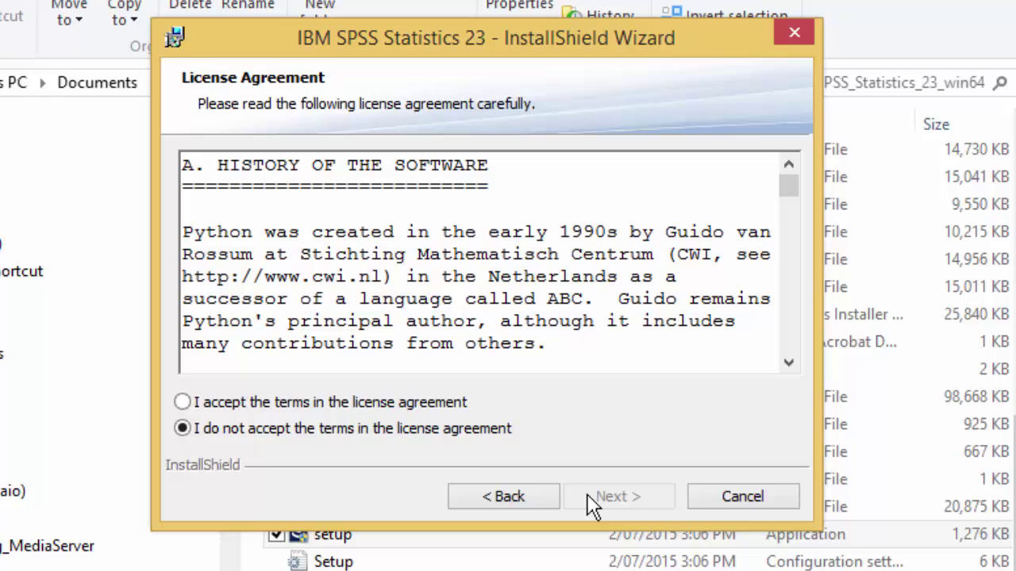
click(330, 401)
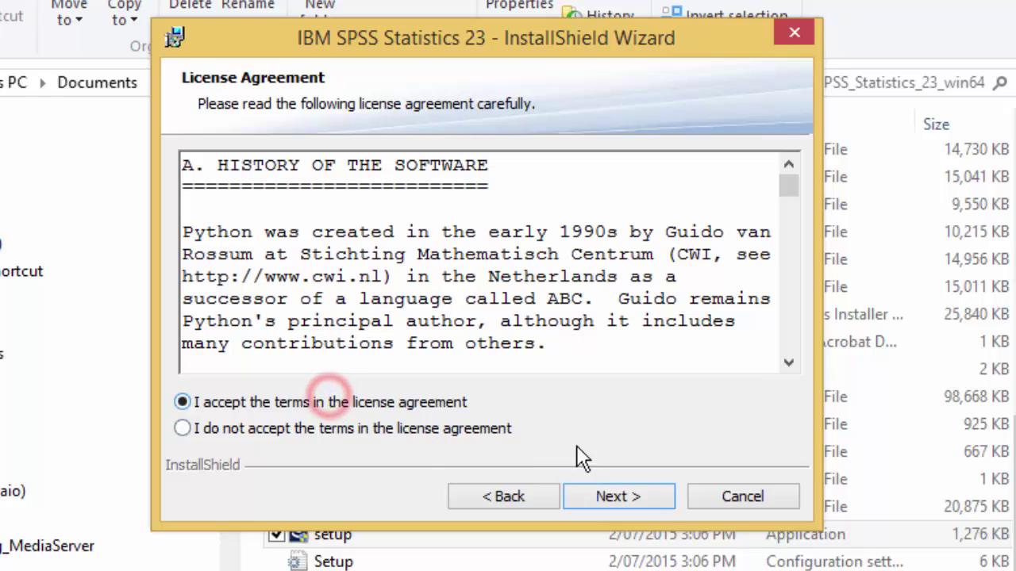
click(643, 498)
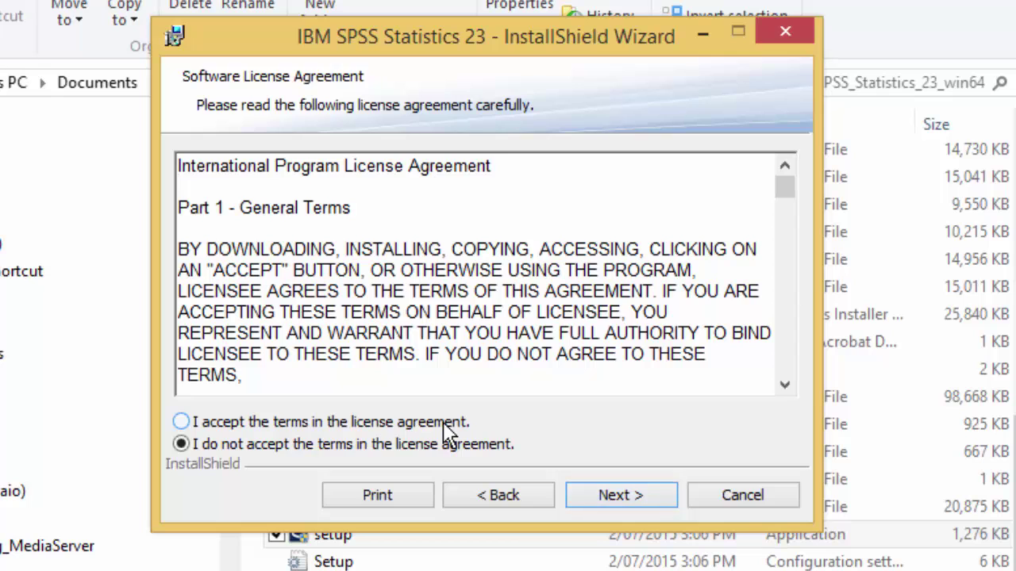
click(445, 424)
click(610, 495)
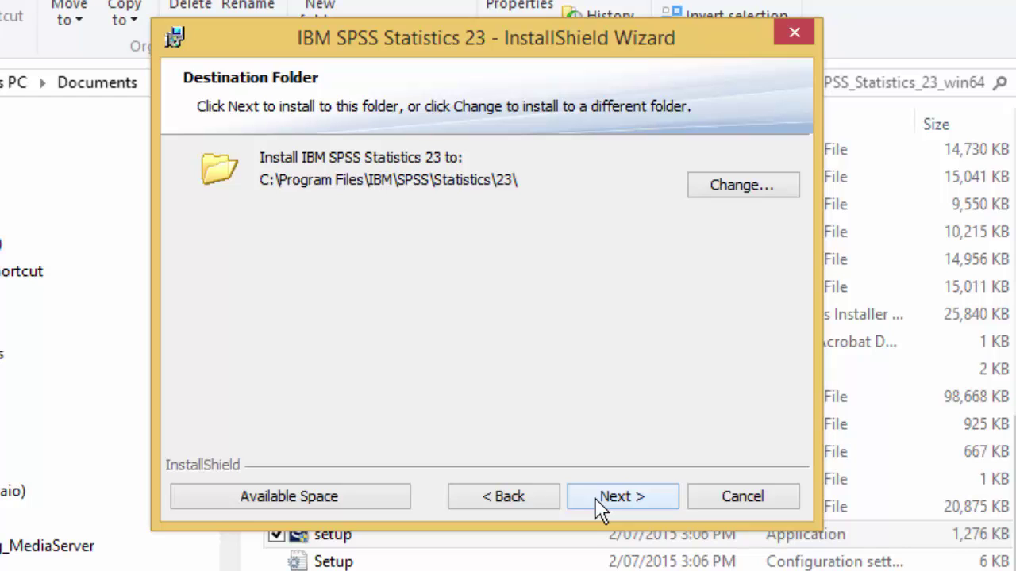
click(596, 499)
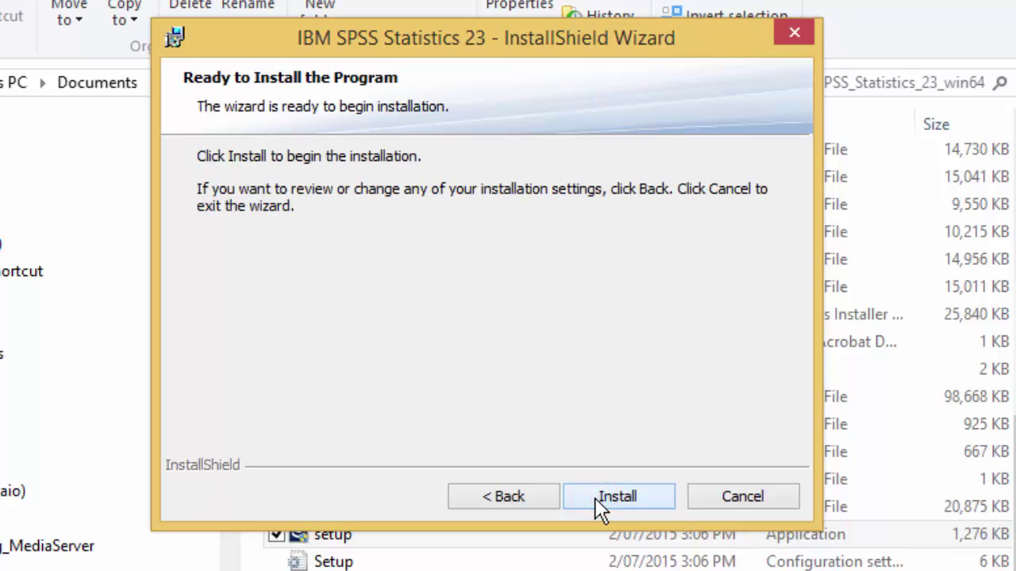
click(600, 504)
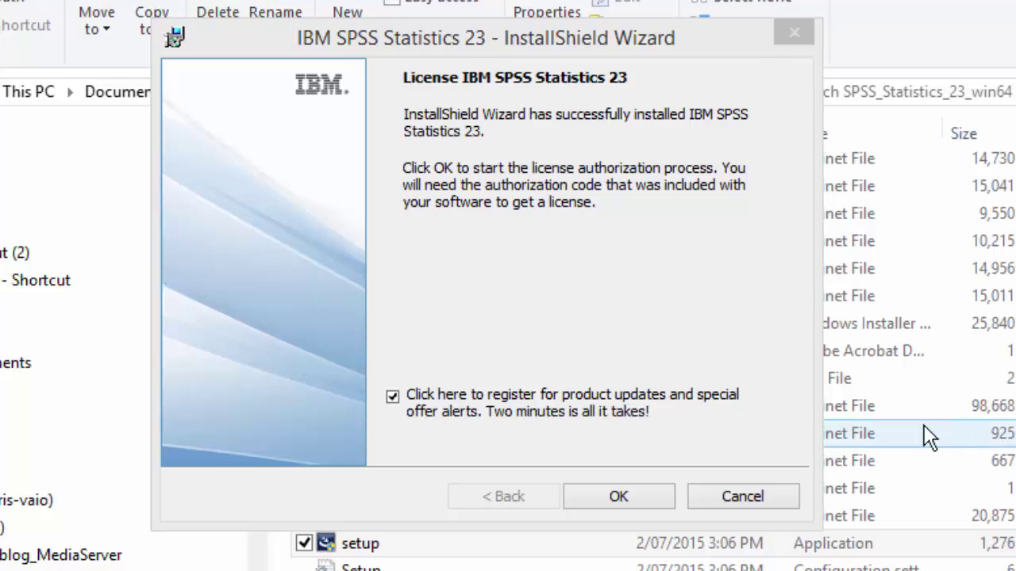
Choose to license the product now and copy the authorization code from the email
click(608, 492)
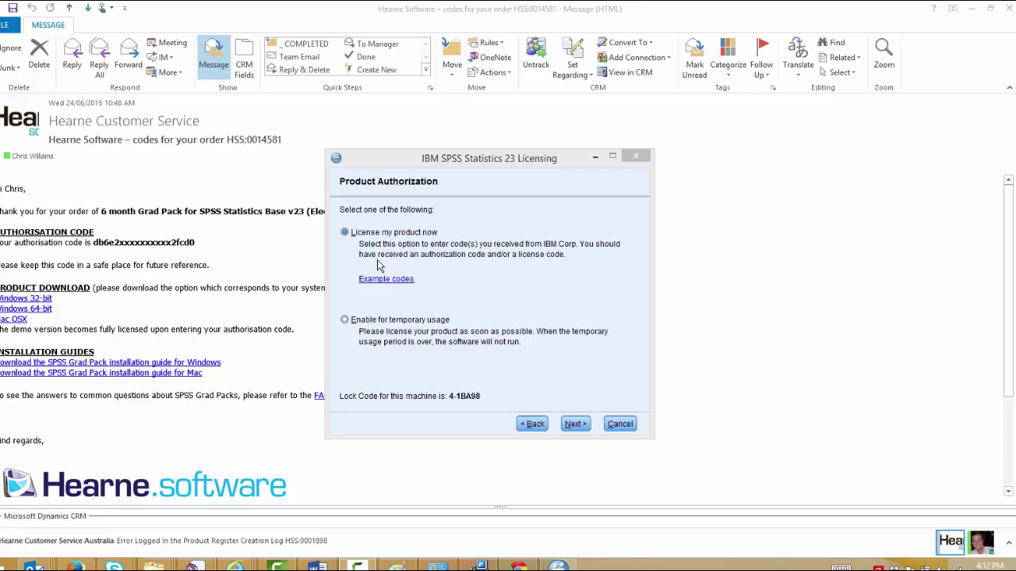
click(581, 425)
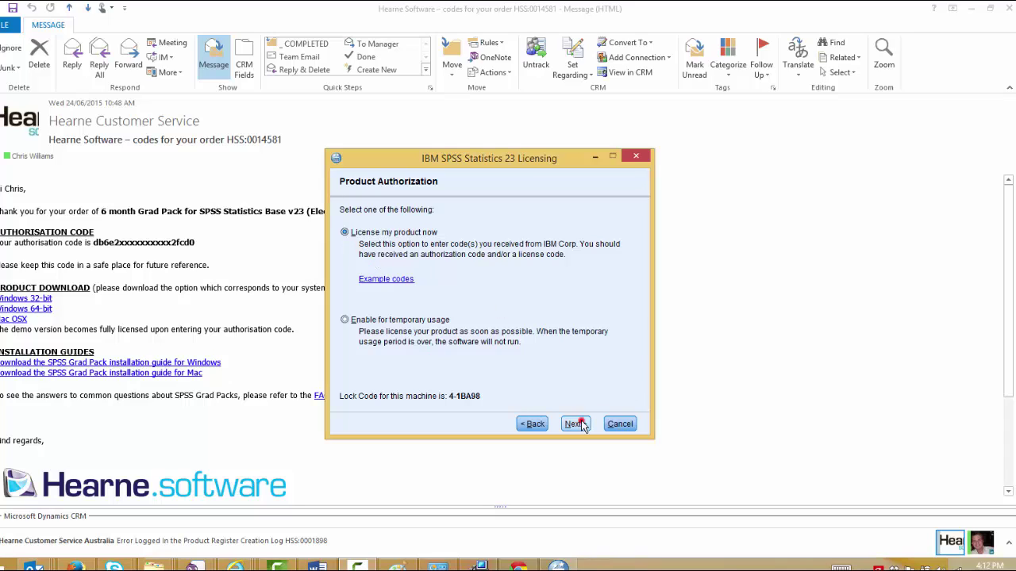
double_click(188, 244)
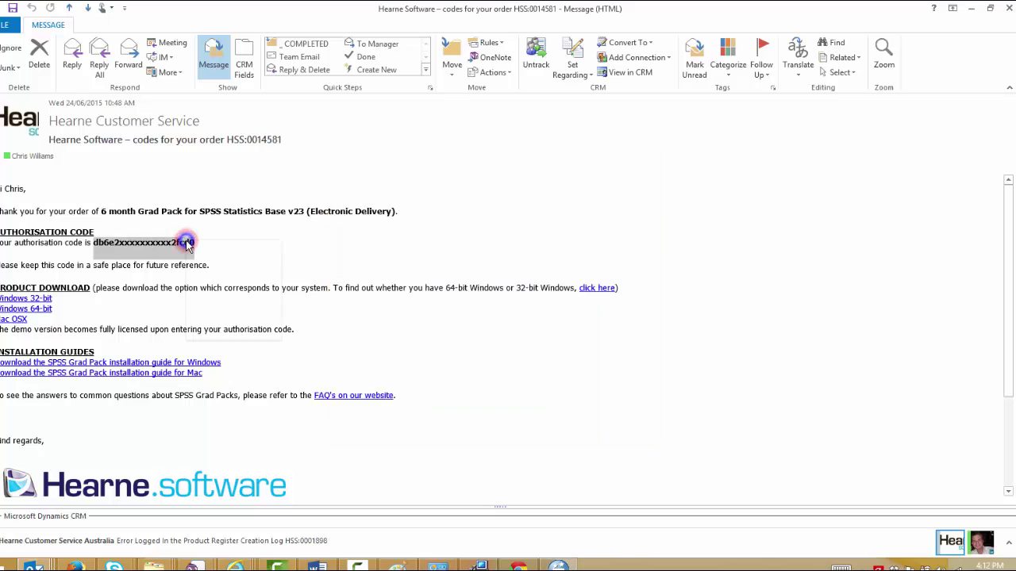
right_click(187, 242)
click(216, 250)
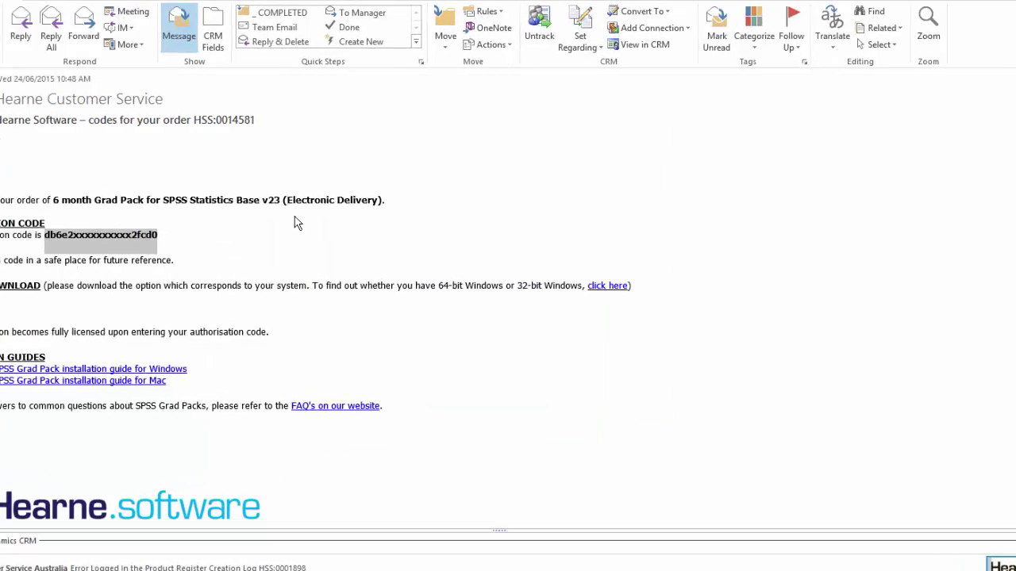
key(alt+Tab)
Paste the authorization code, submit it, and continue to the Licensing Completed summary
click(374, 285)
key(ctrl+v)
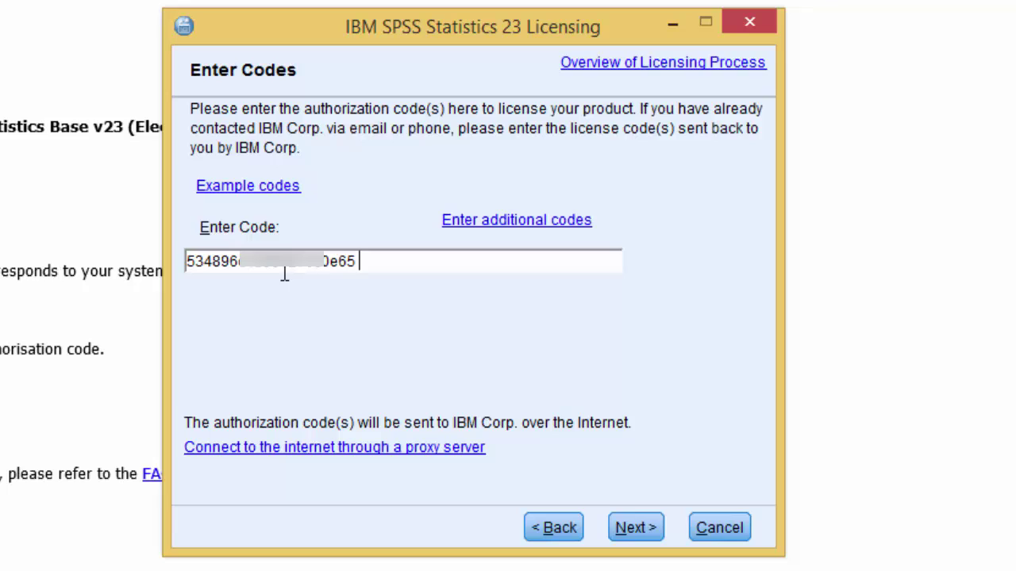
click(625, 525)
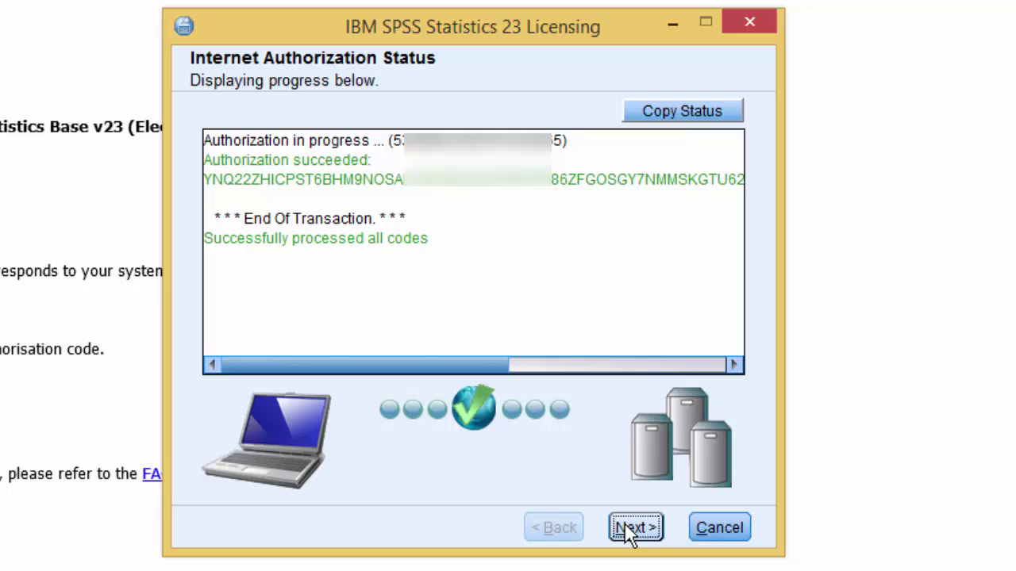
click(625, 525)
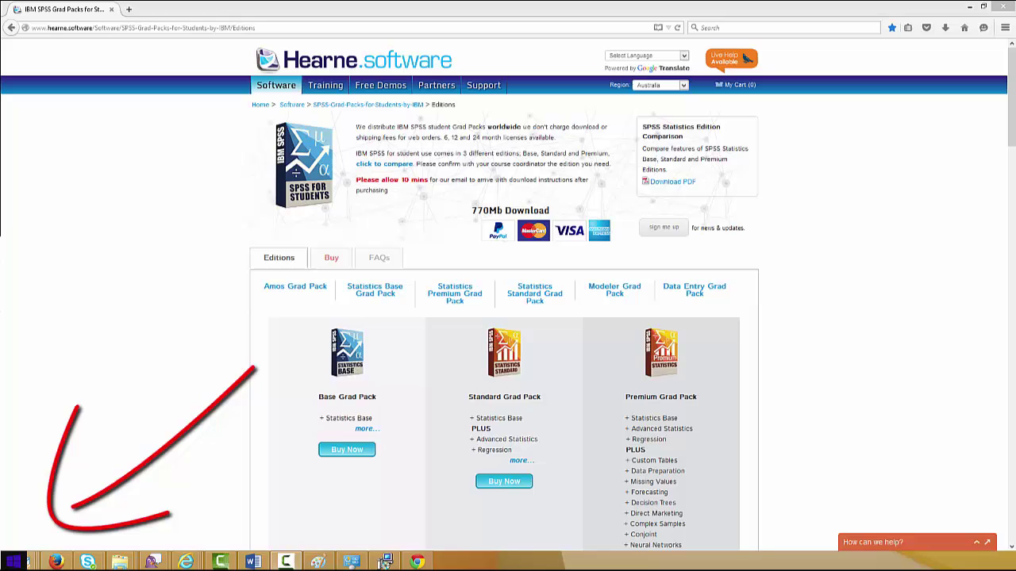
click(12, 562)
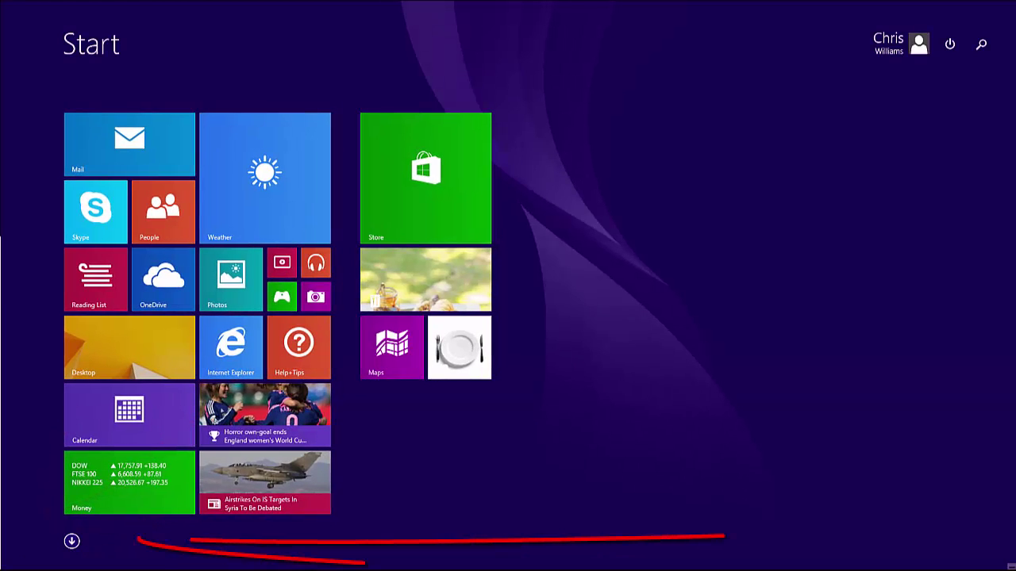
click(71, 541)
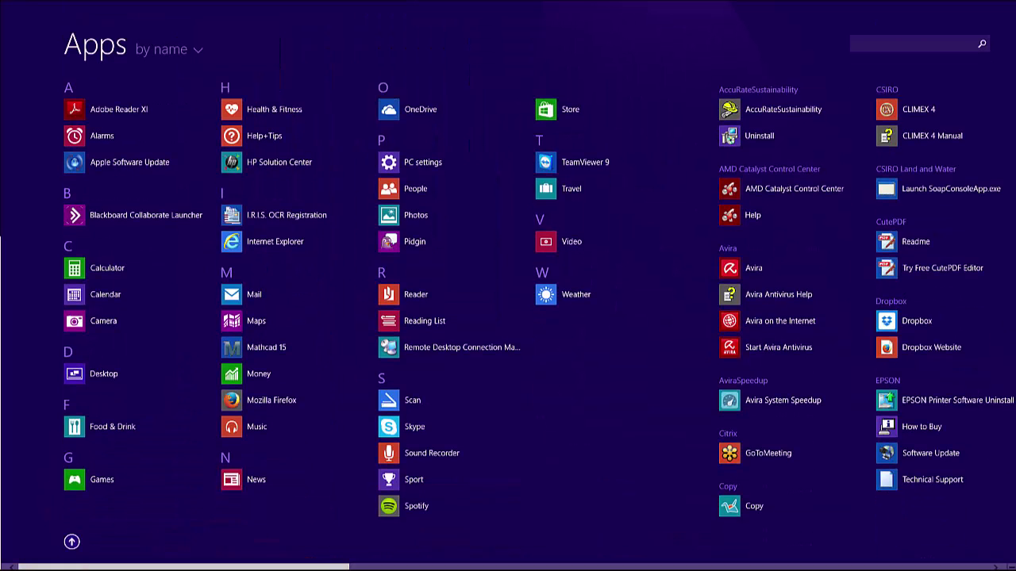
scroll(508, 302, right, 5)
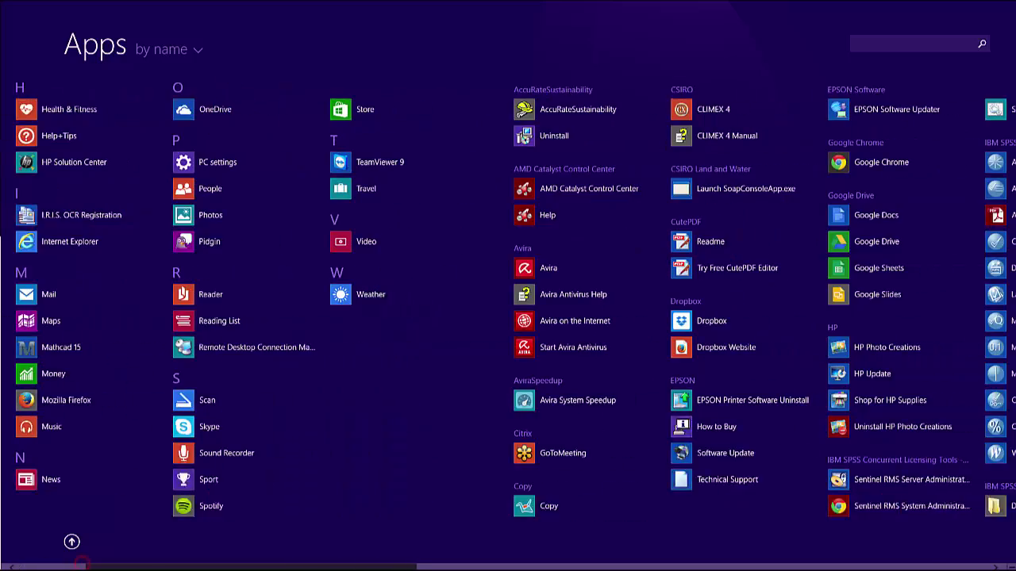
scroll(508, 328, right, 6)
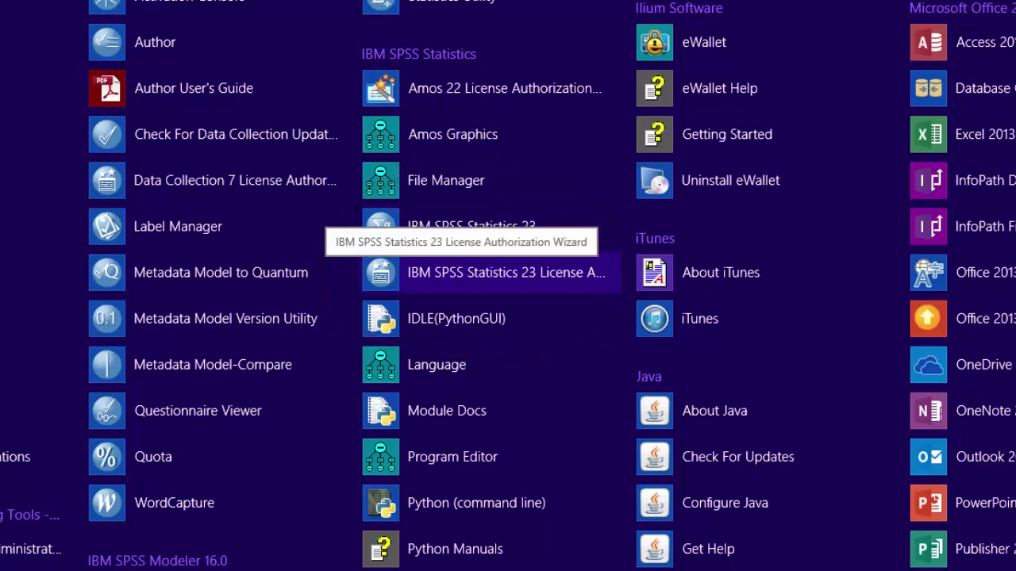
right_click(440, 273)
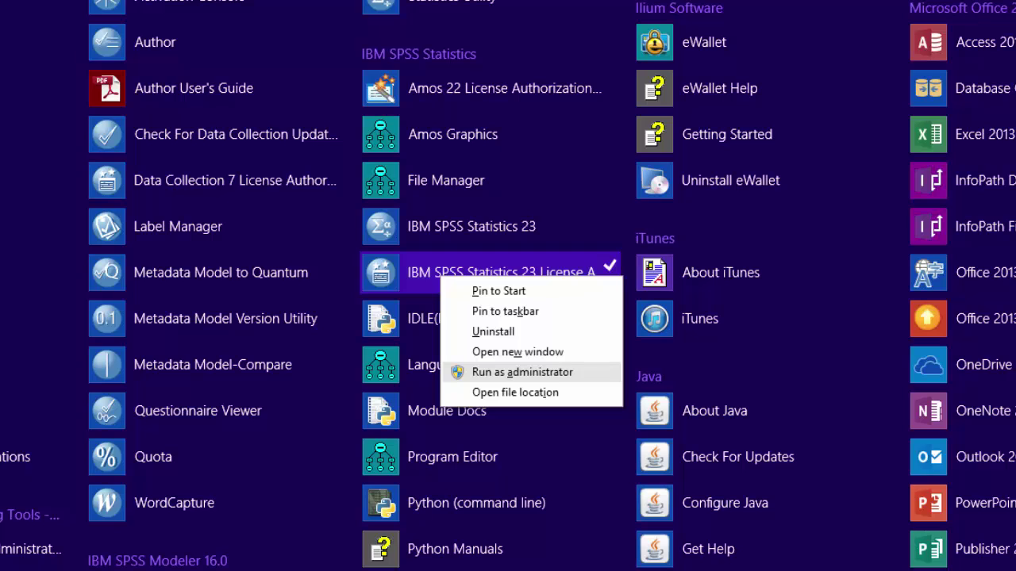
click(548, 223)
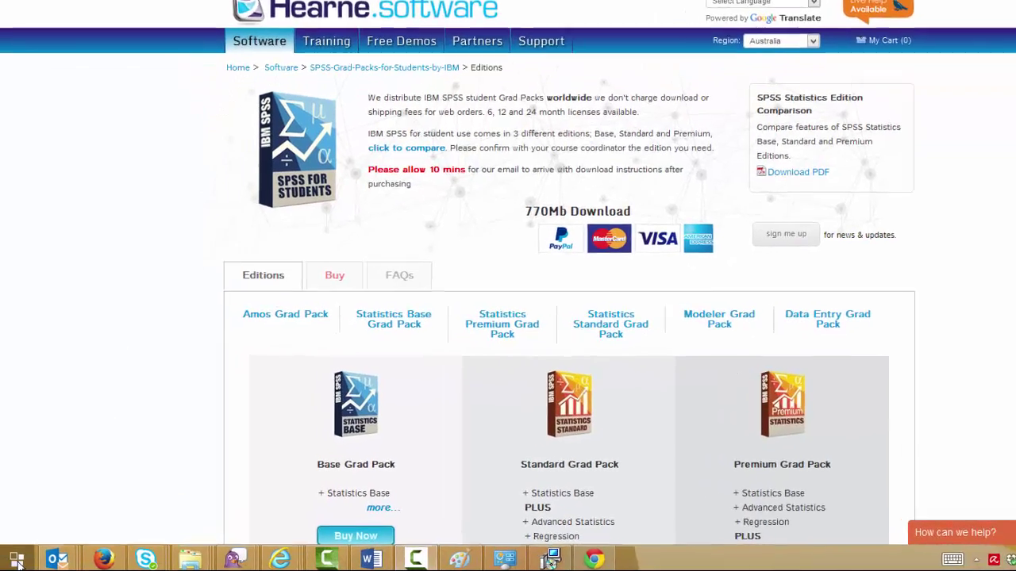
Find License Authorization Wizard in the Start menu's IBM SPSS Statistics folder and launch IBM SPSS Statistics 23
click(15, 561)
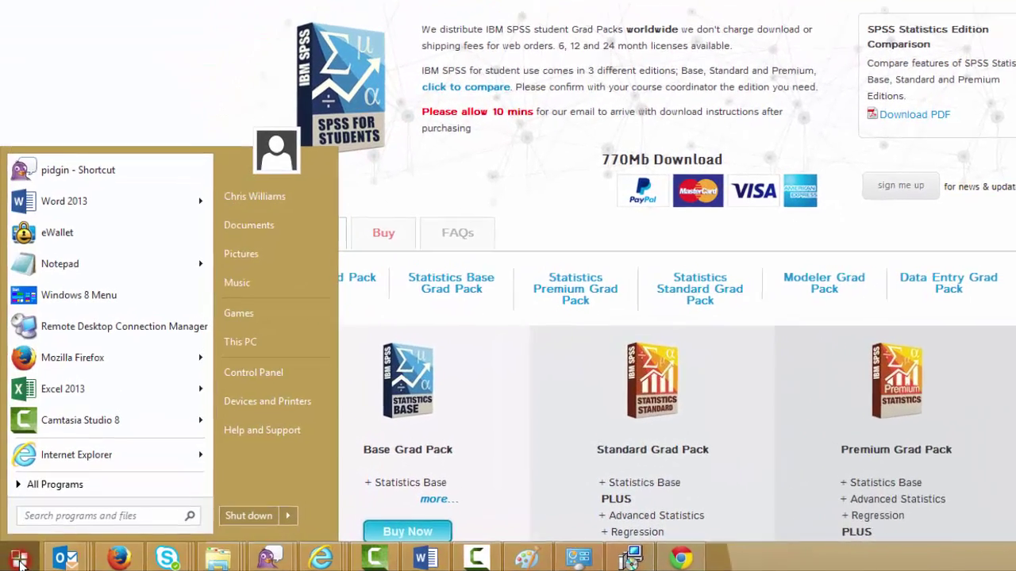
click(62, 484)
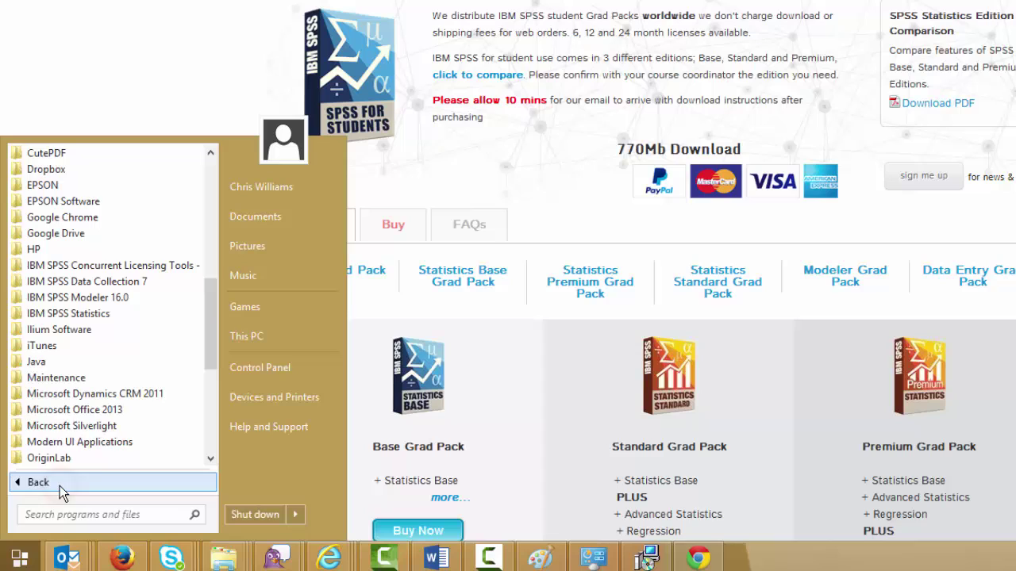
click(88, 314)
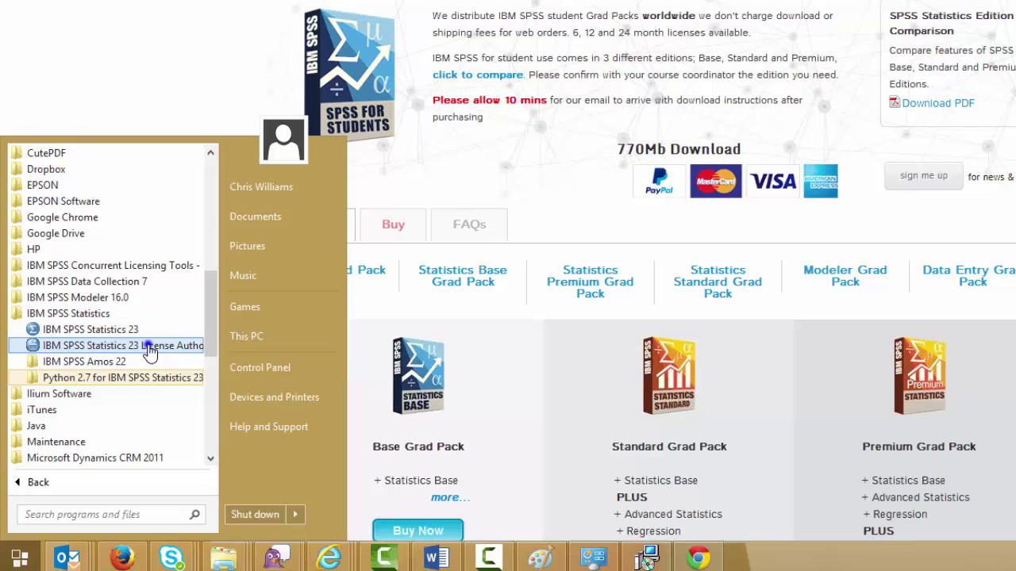
right_click(151, 351)
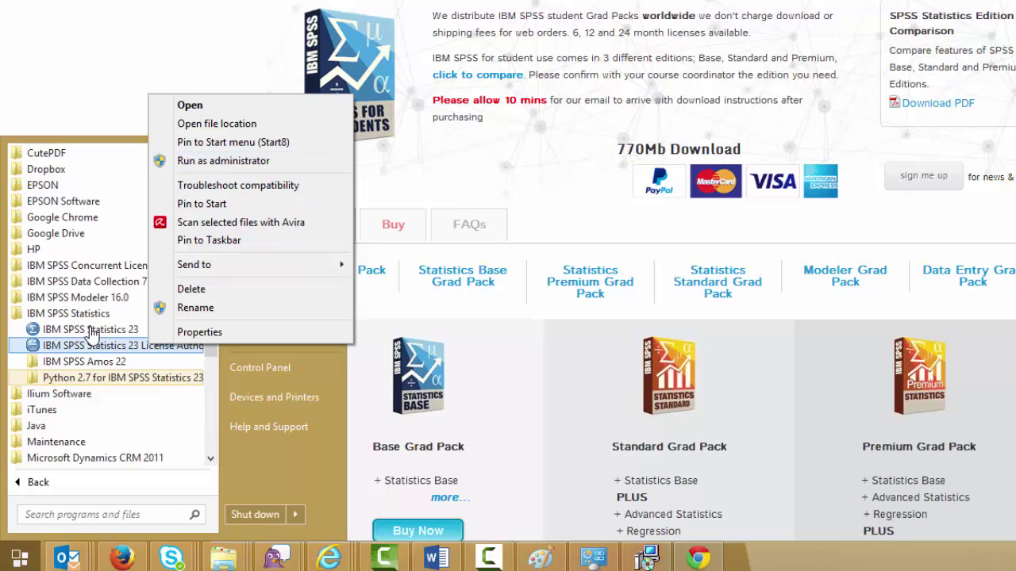
click(90, 330)
click(89, 329)
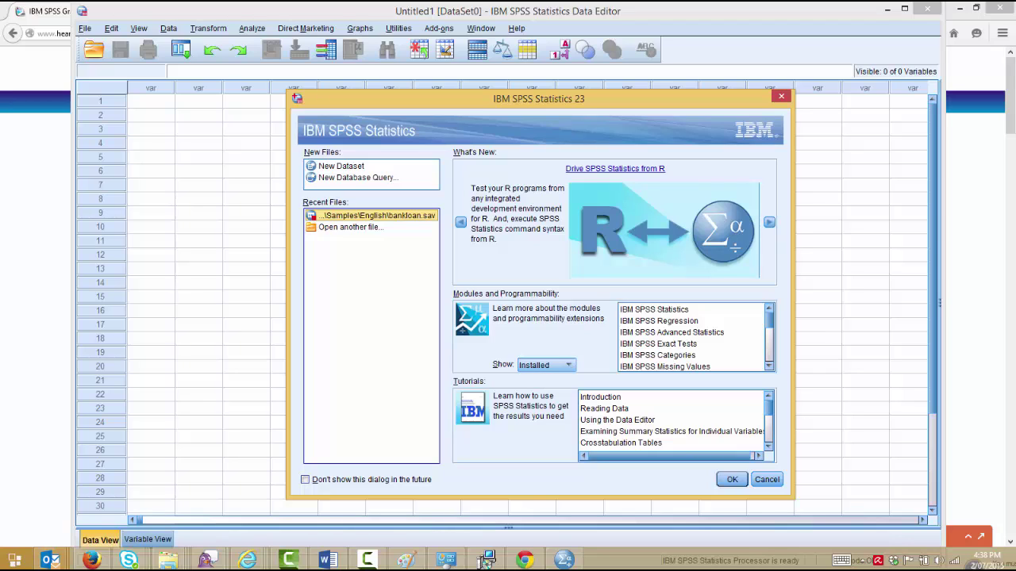
Dismiss the welcome dialog permanently, then show License Authorization Wizard's options in the Start menu
click(304, 479)
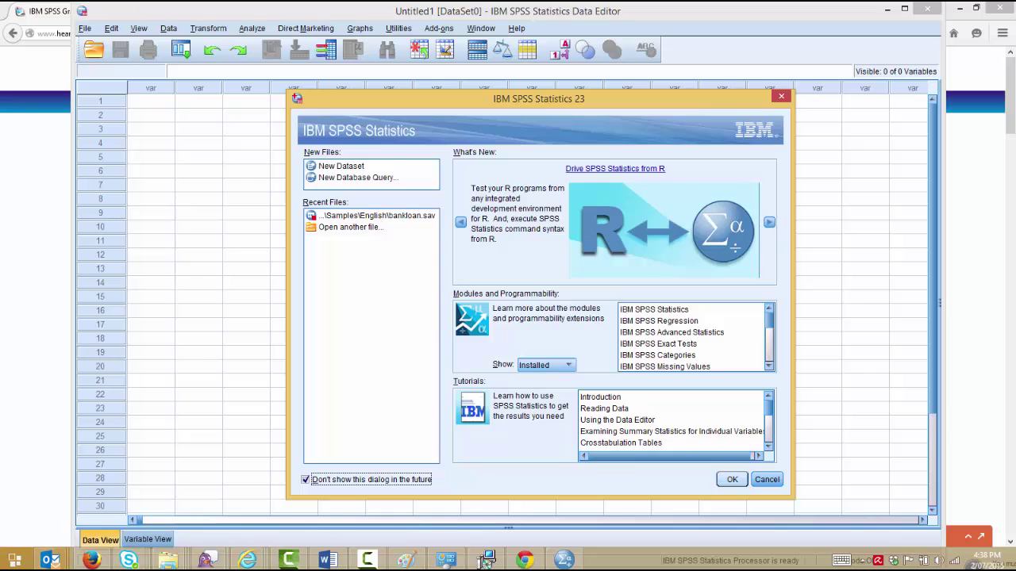
click(732, 479)
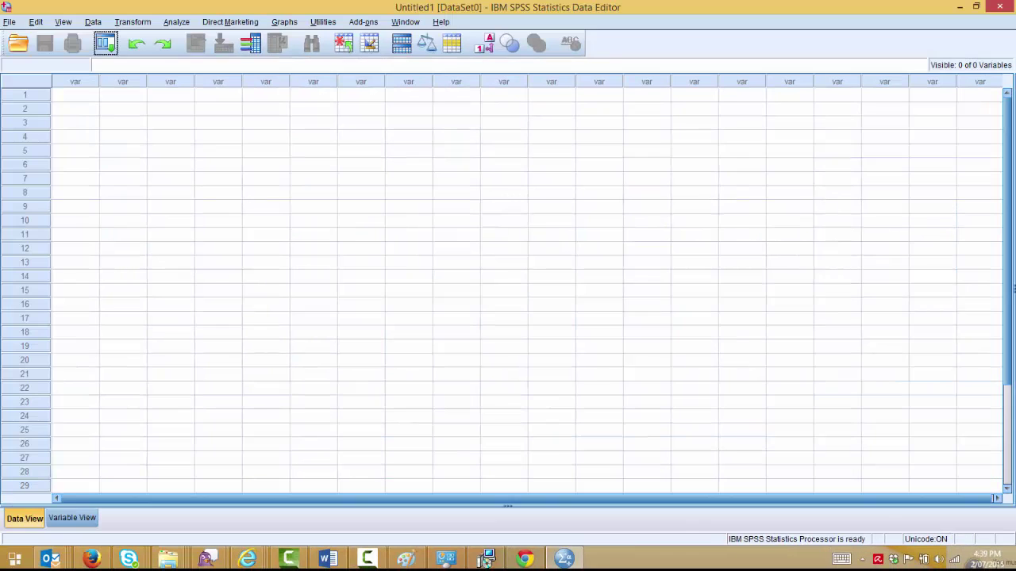
click(10, 560)
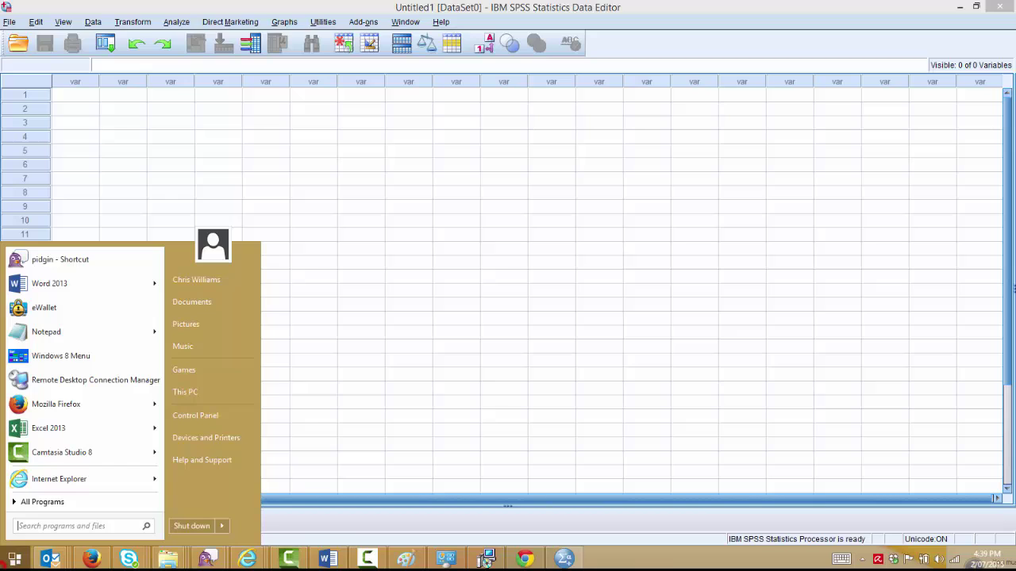
click(31, 500)
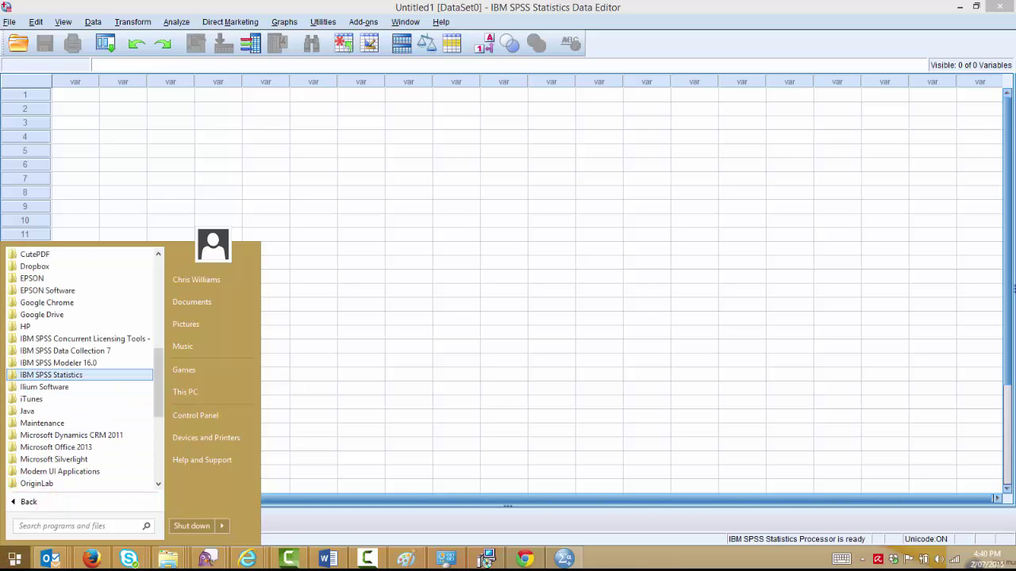
click(51, 374)
right_click(90, 400)
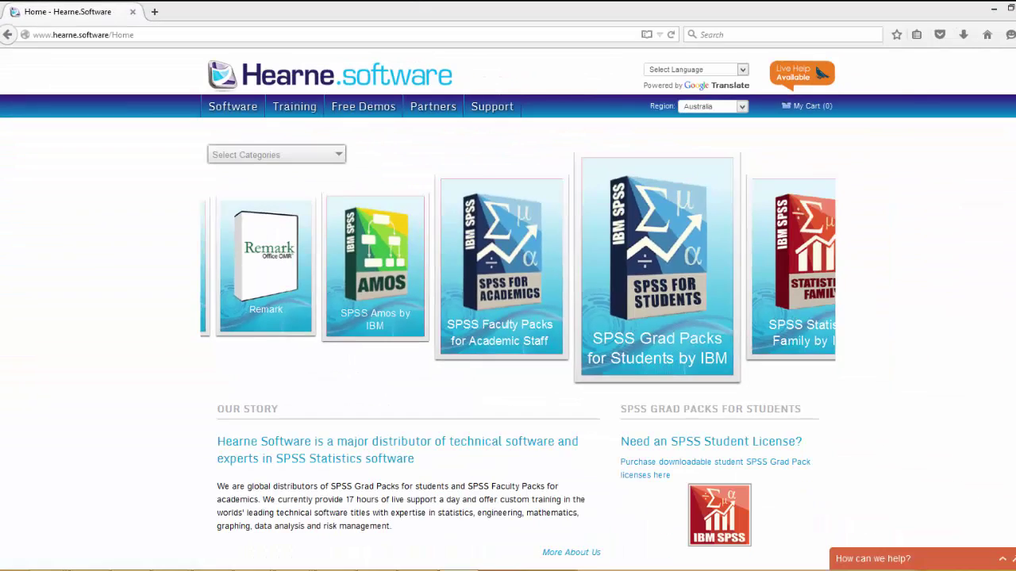
Open the SPSS Grad Packs for Students by IBM FAQ from Support and scroll to Downloading and installing SPSS
click(492, 106)
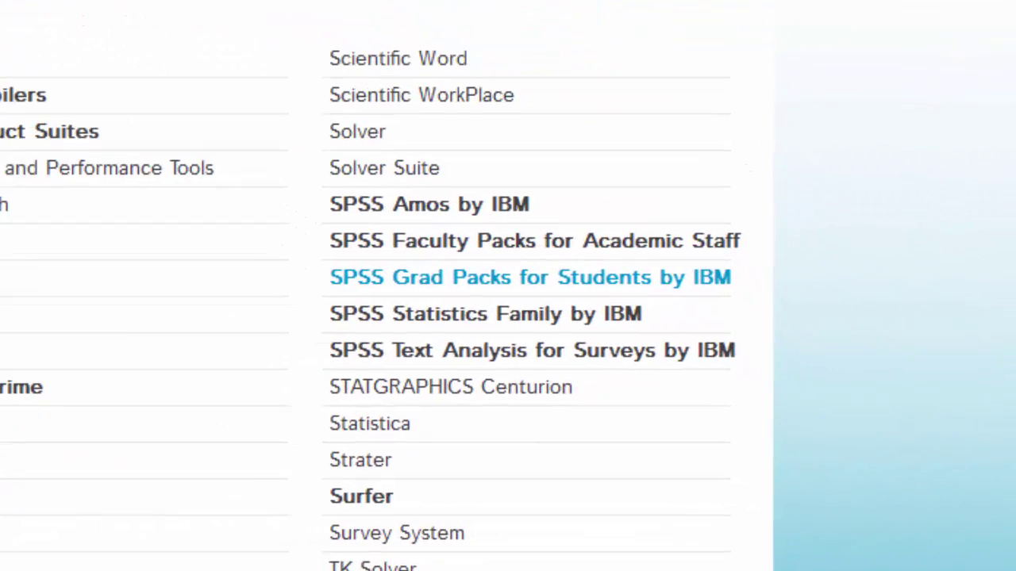
click(512, 277)
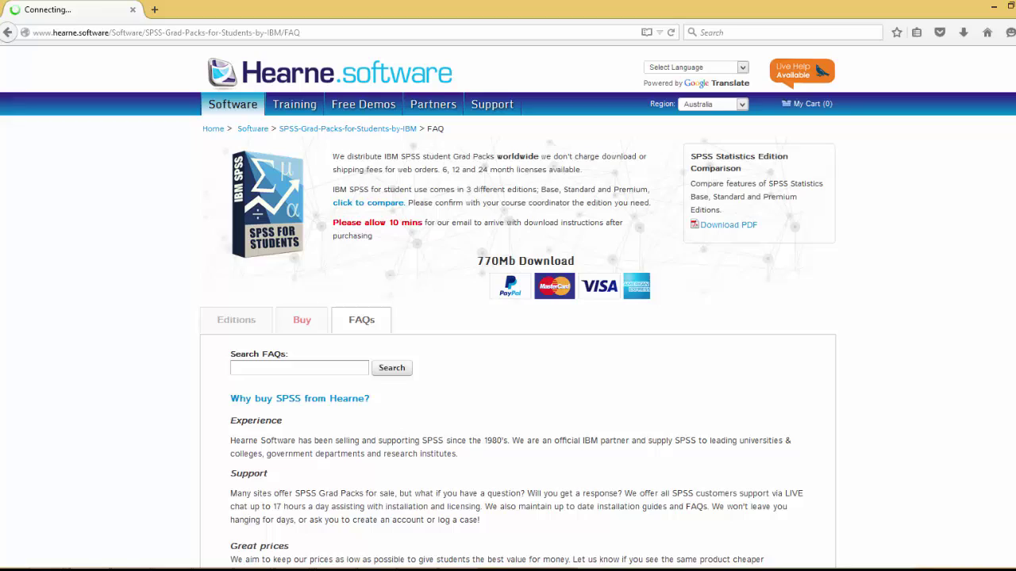
scroll(517, 349, down, 10)
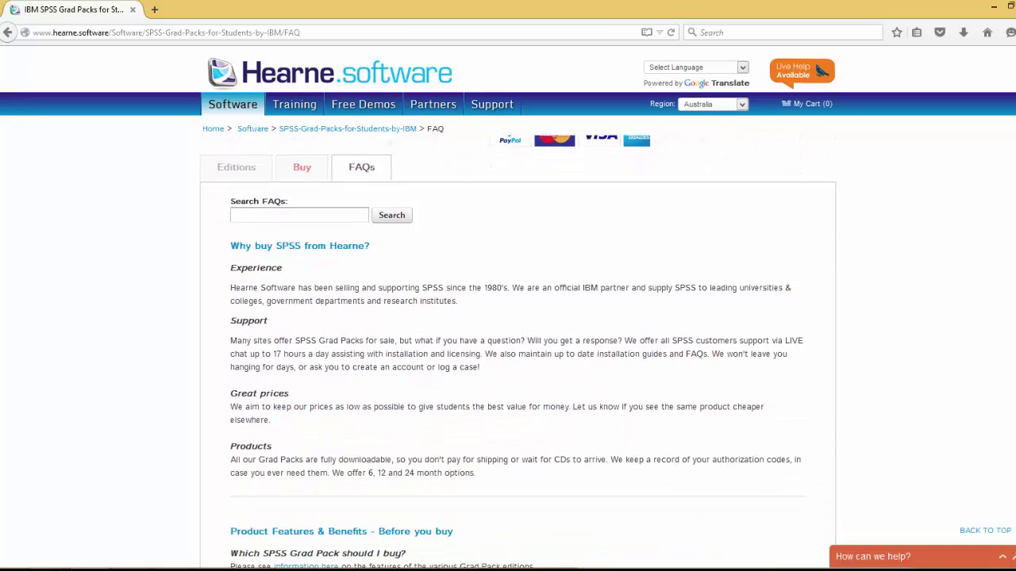
scroll(518, 349, down, 8)
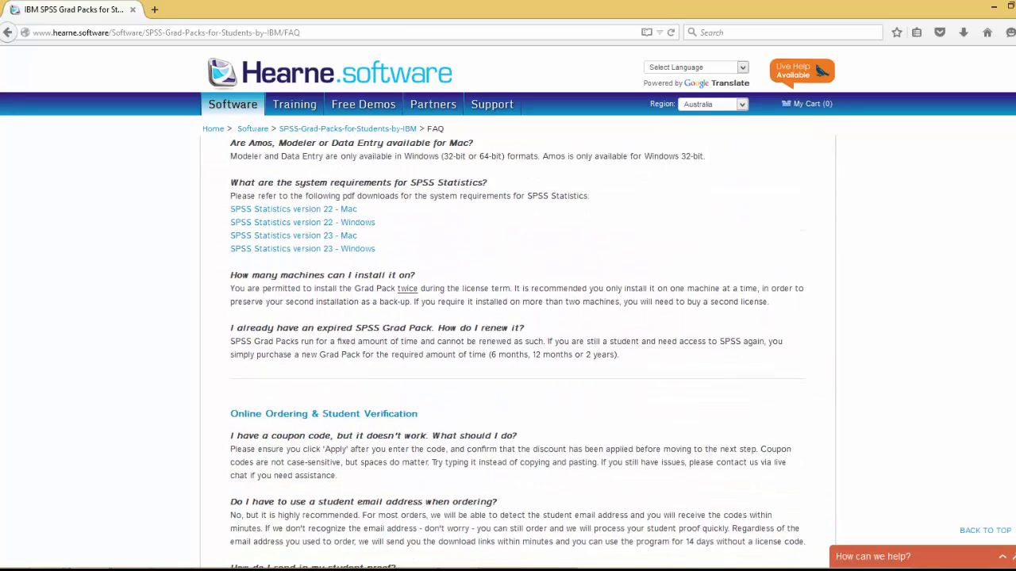
scroll(517, 350, down, 8)
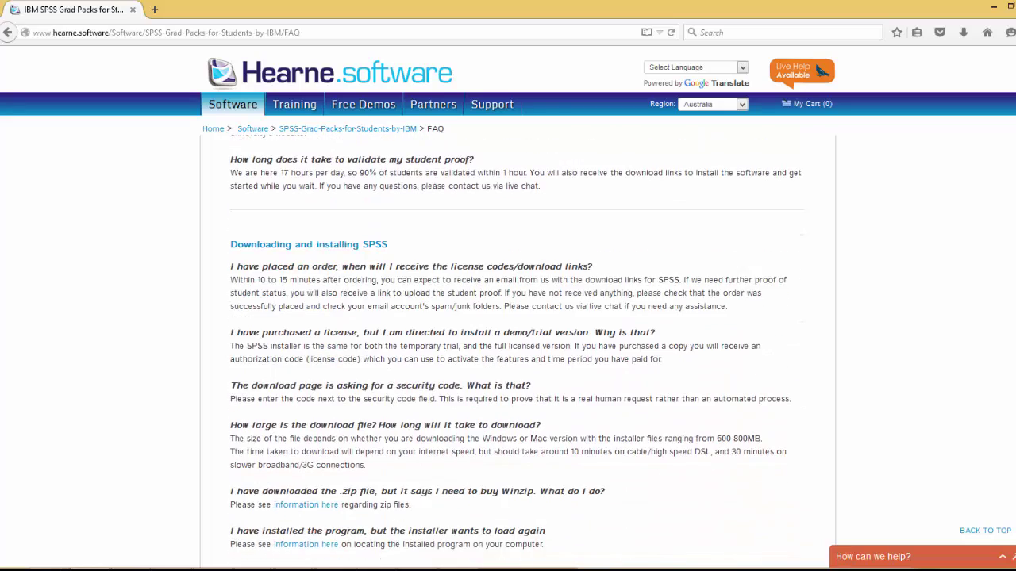